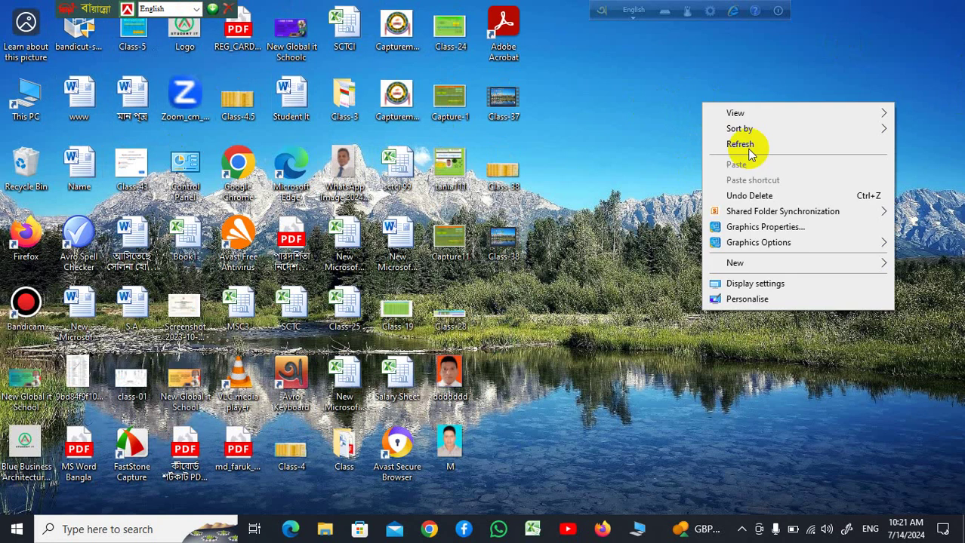
left_click(748, 144)
right_click(757, 168)
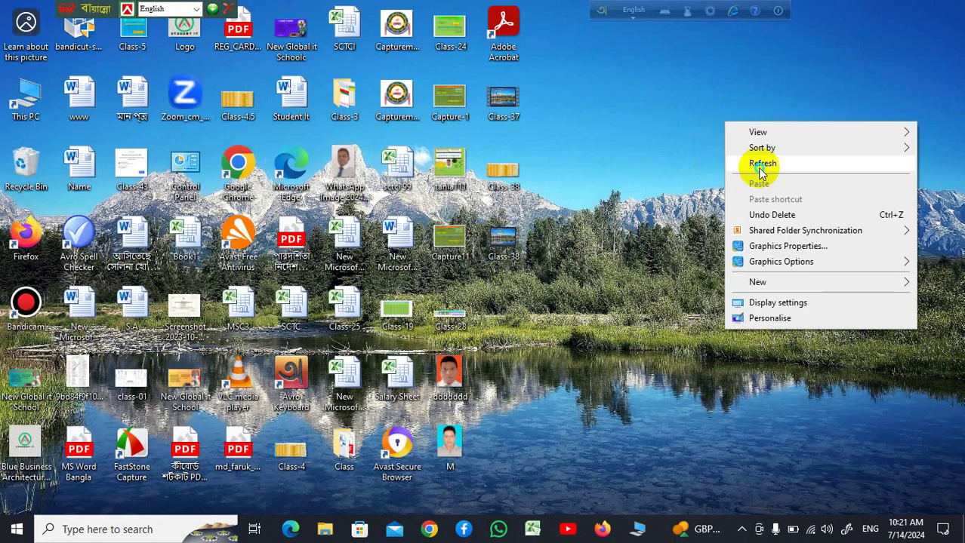
left_click(755, 162)
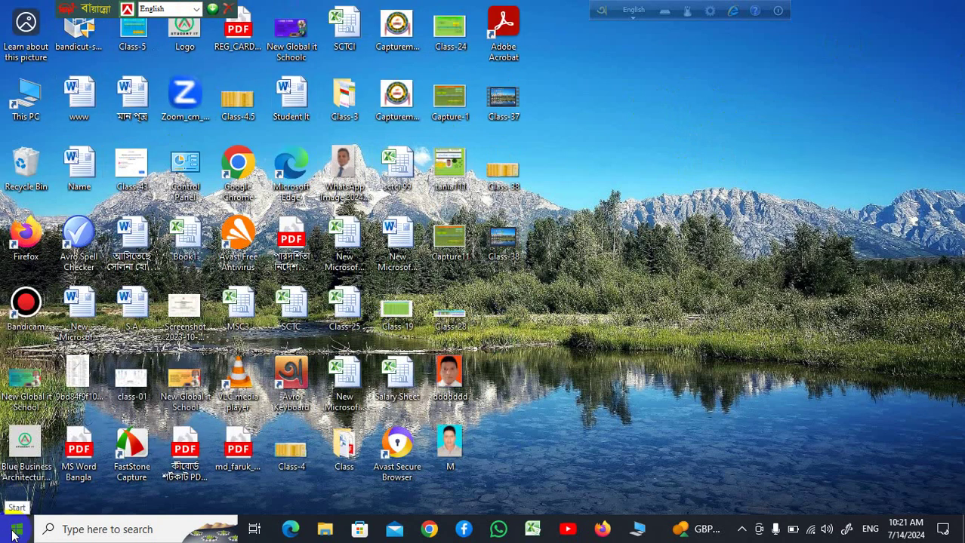
Launch Microsoft Word 2010 with a blank document and dismiss the Office Activation Wizard
left_click(12, 535)
scroll(129, 397, "down", 4)
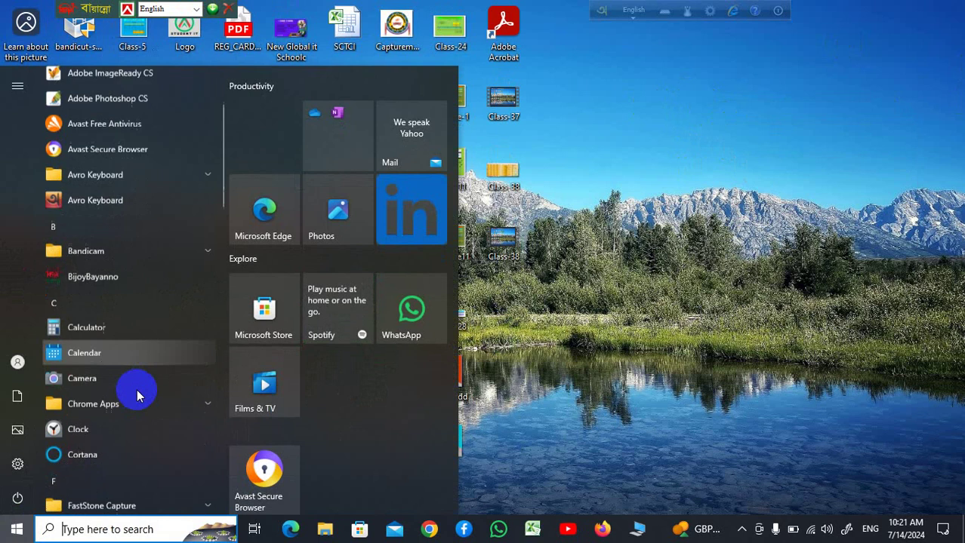
scroll(137, 394, "down", 6)
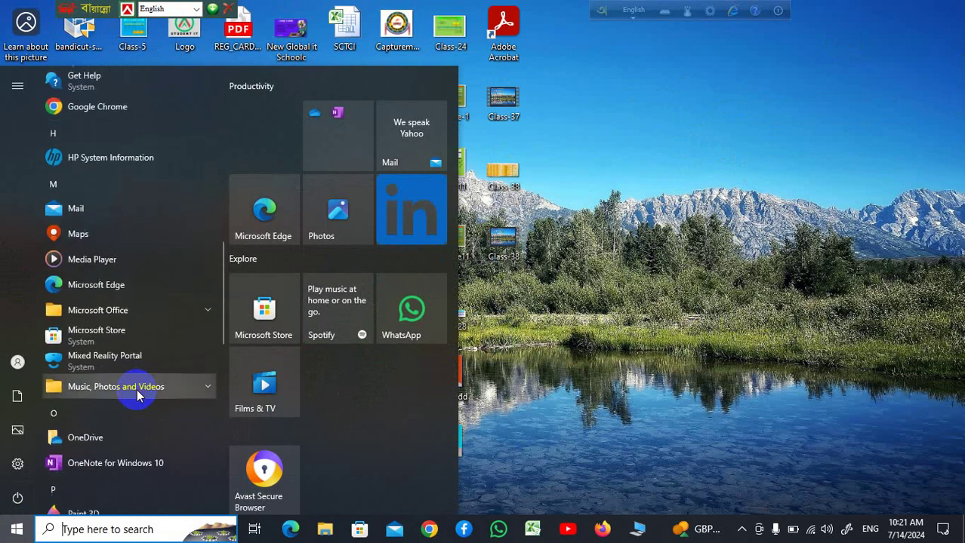
left_click(154, 315)
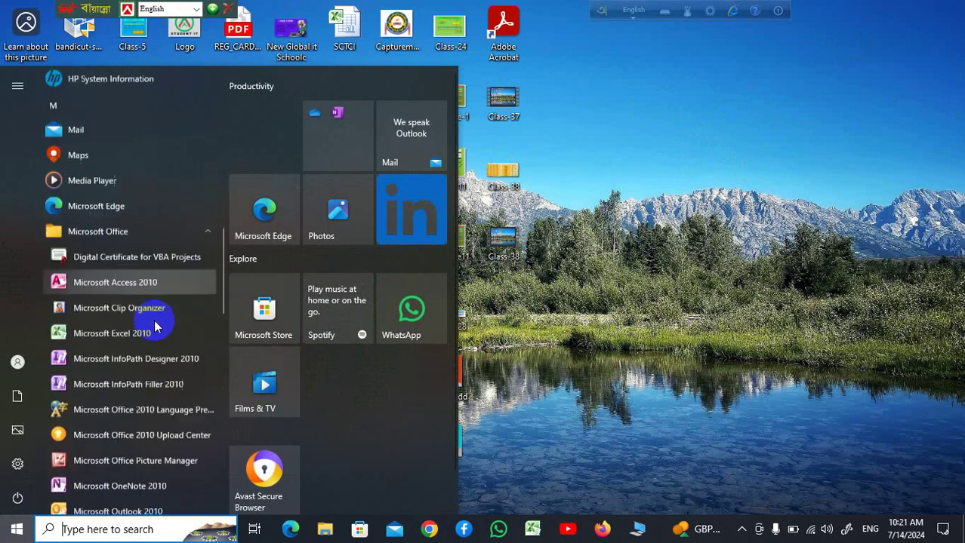
scroll(155, 323, "down", 3)
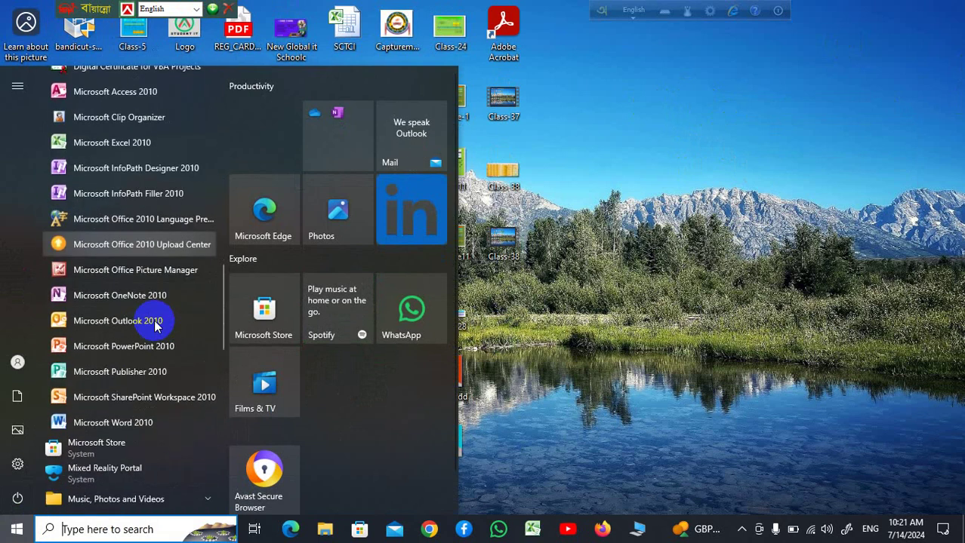
left_click(138, 425)
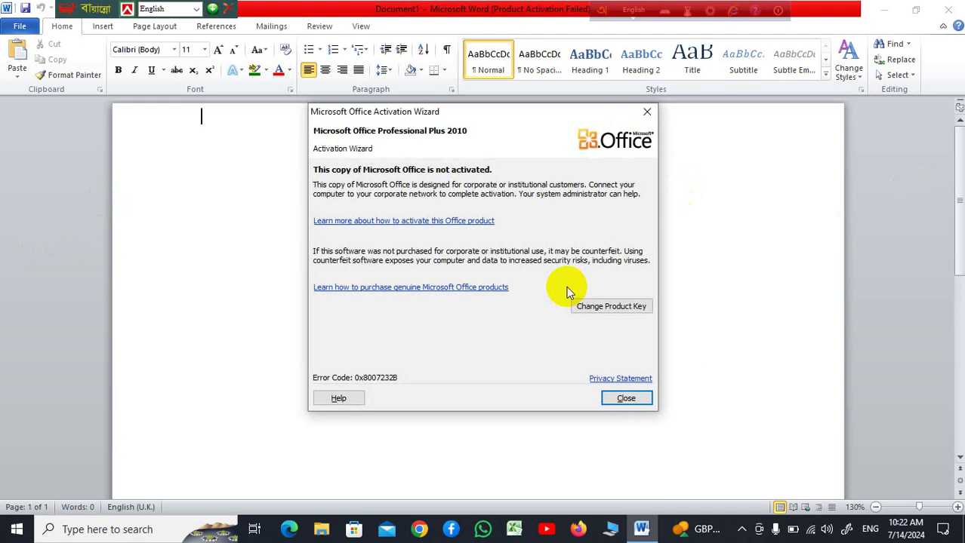
left_click(647, 111)
Enter four lines of filler text: hjgvhvjfgvhjh, jhguyhguyhgfuyguy, cytfuffvjhvhkvkjgbklgblkhbgl and cvfvyujgfvkigkguikughuhoighio
left_click(875, 507)
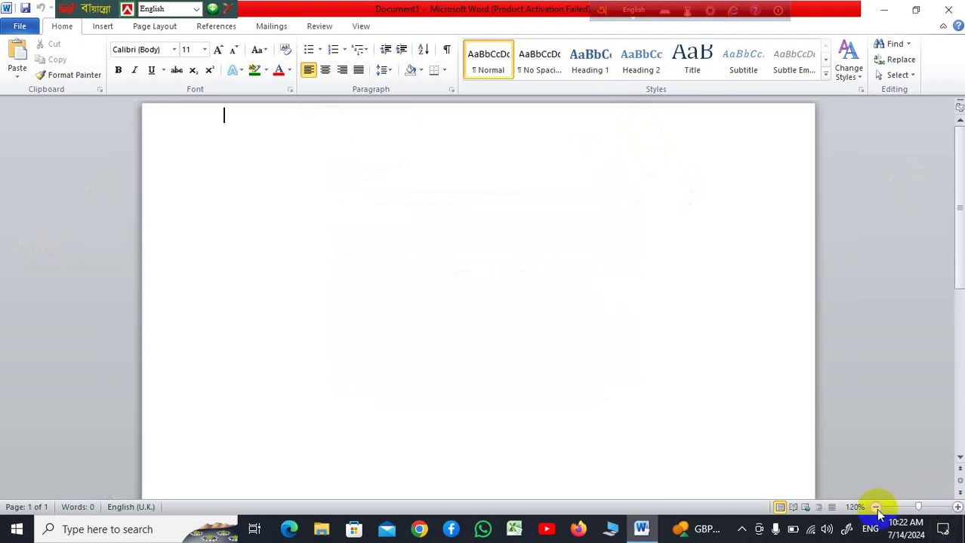
left_click(874, 507)
left_click(875, 506)
left_click(957, 508)
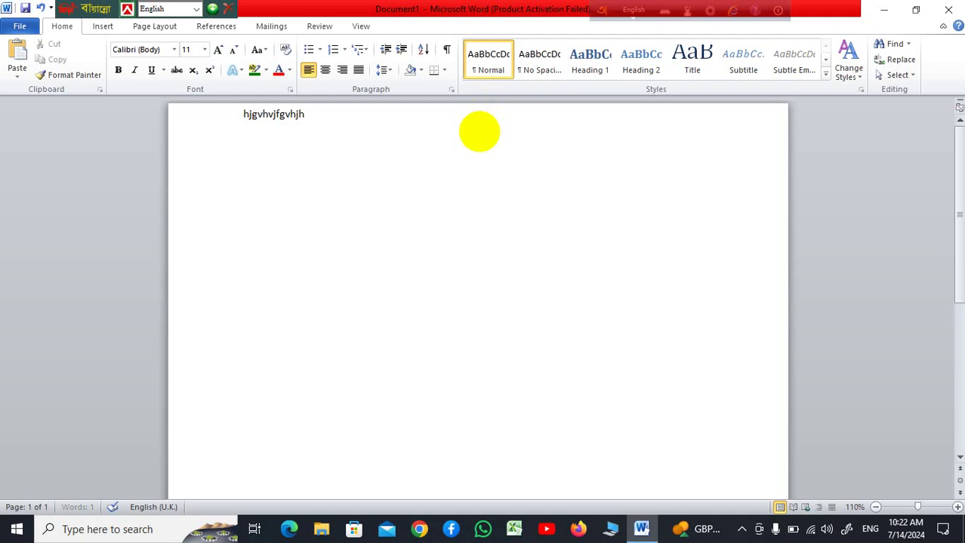
key("Return")
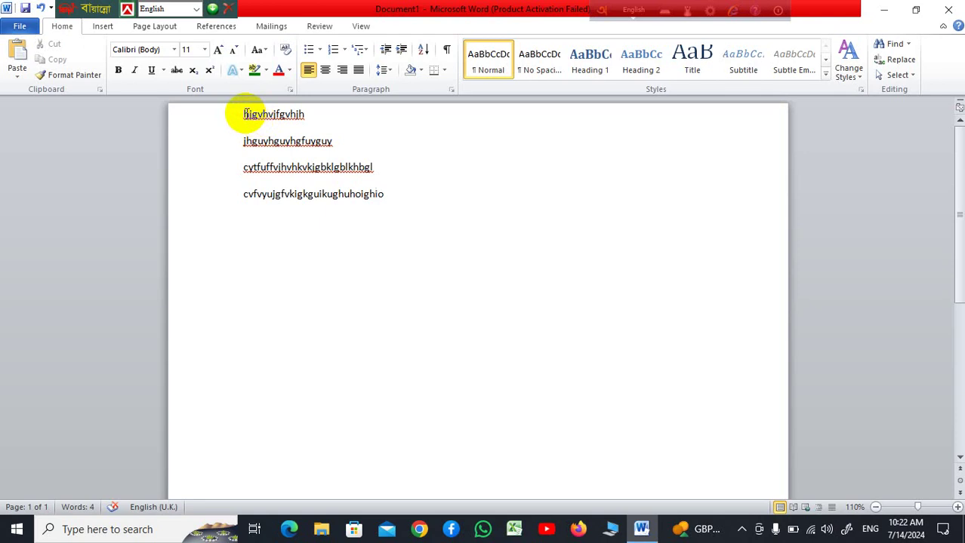
Select all four lines of text and apply the Narrow page margins of 1.27 cm on every side
left_click_drag(244, 114, 385, 198)
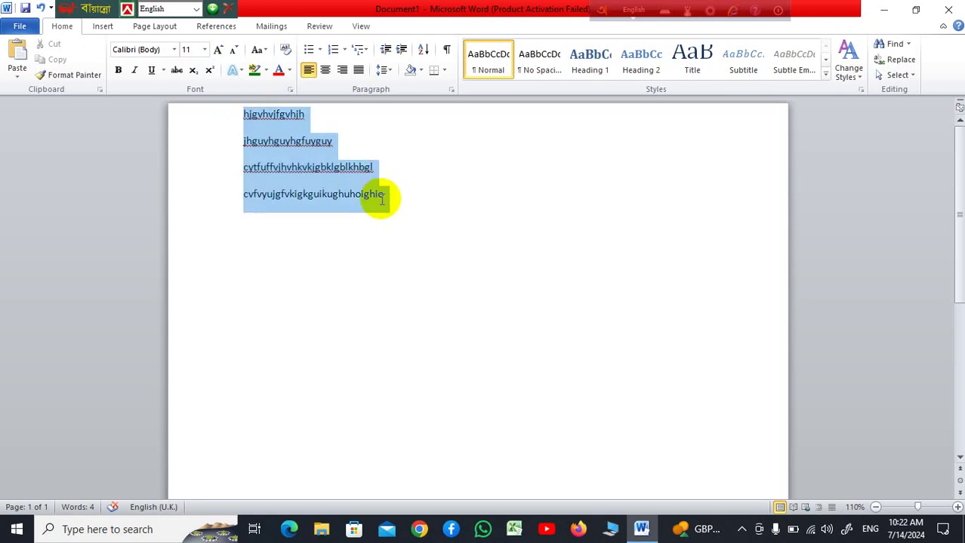
left_click(149, 31)
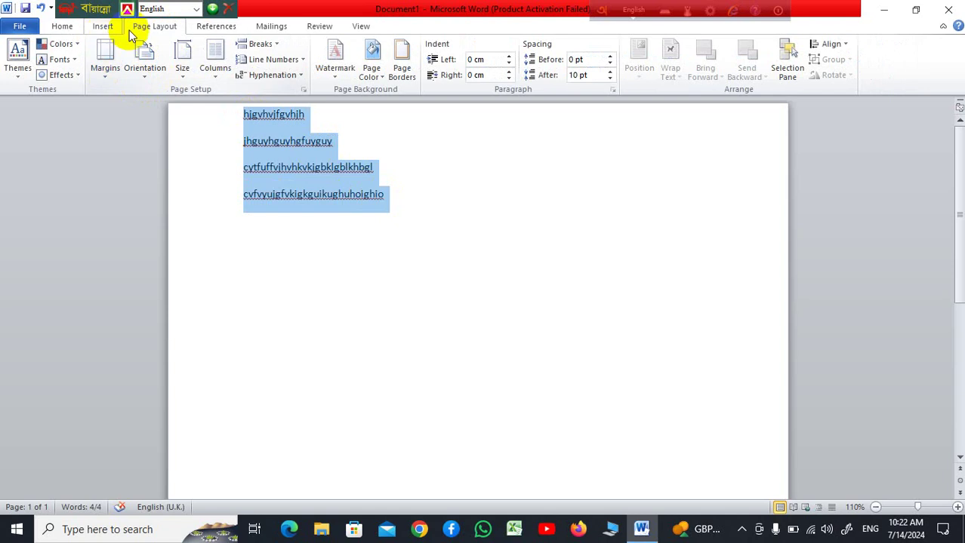
left_click(105, 72)
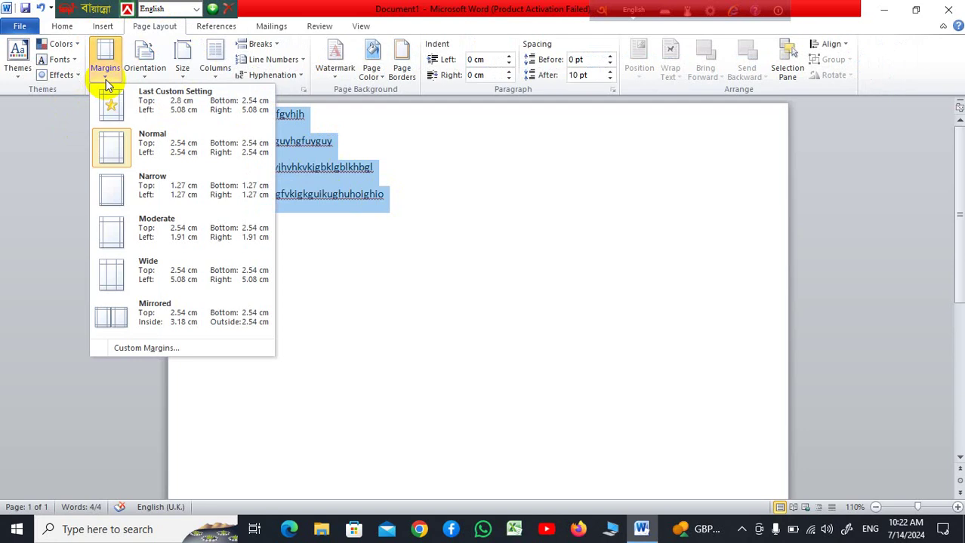
left_click(174, 193)
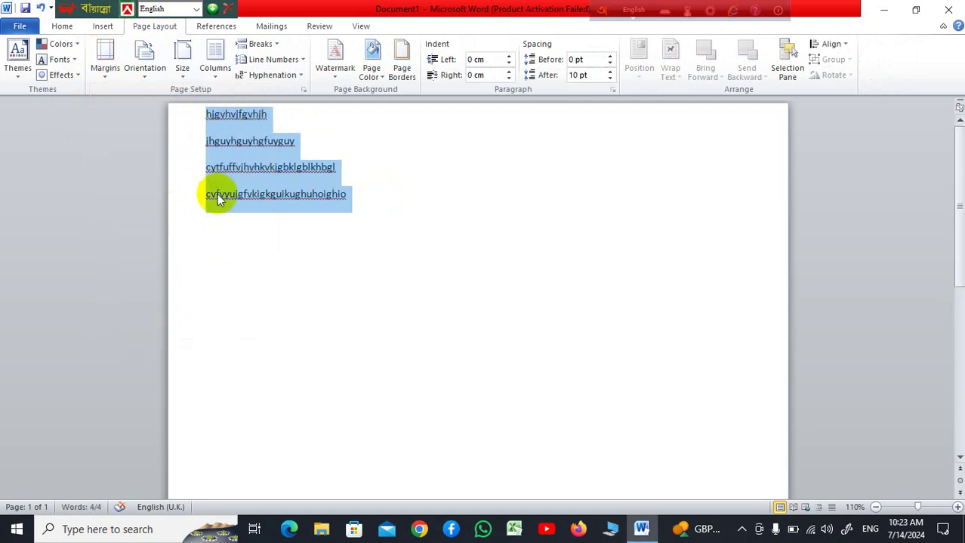
Try the Wide page margins with 5.08 cm sides and return the page to Narrow margins
left_click(111, 79)
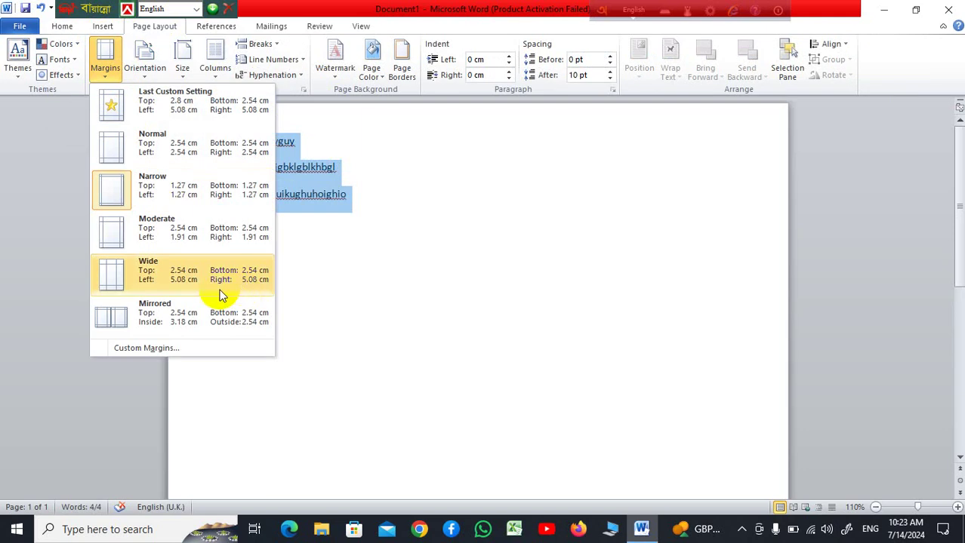
left_click(219, 291)
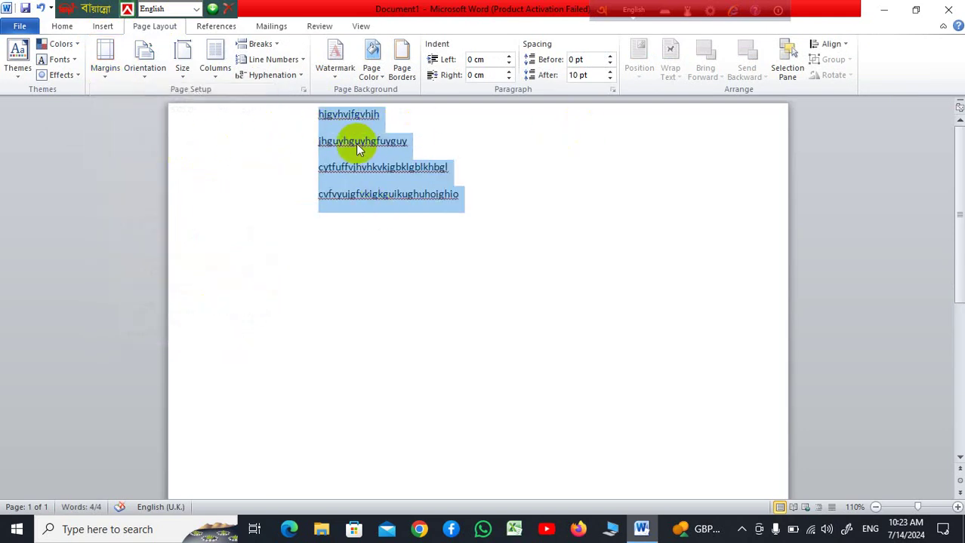
left_click(107, 77)
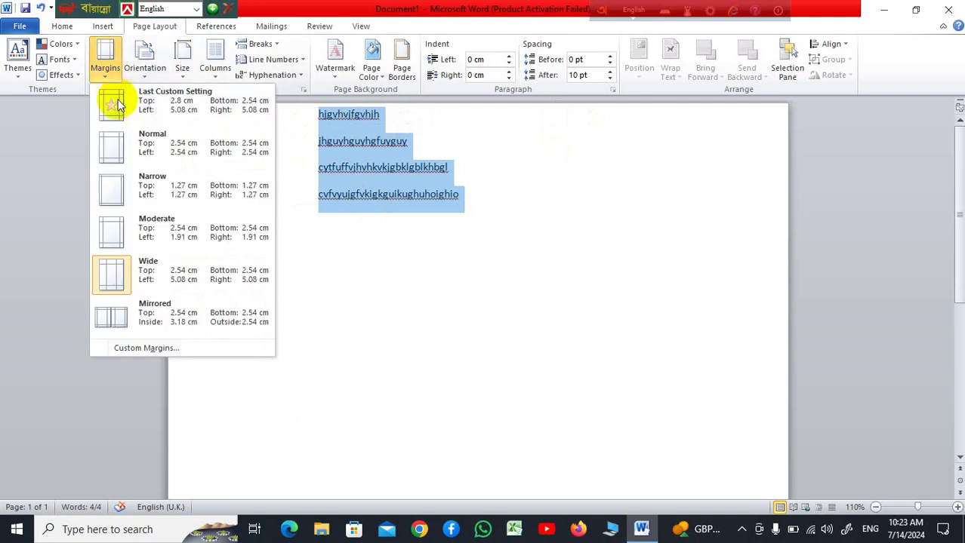
left_click(173, 195)
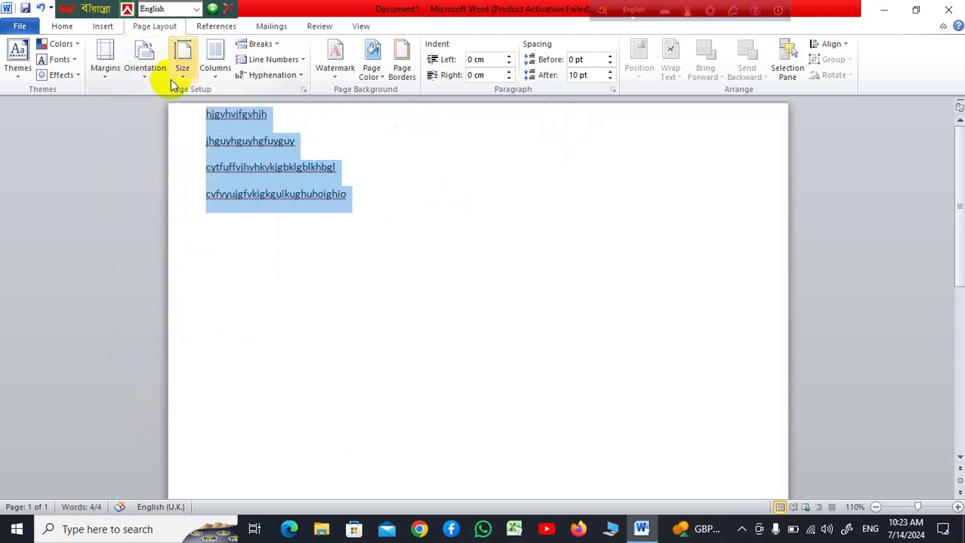
Deselect the text, switch the page orientation to Landscape and return it to Portrait
left_click(876, 507)
left_click(875, 507)
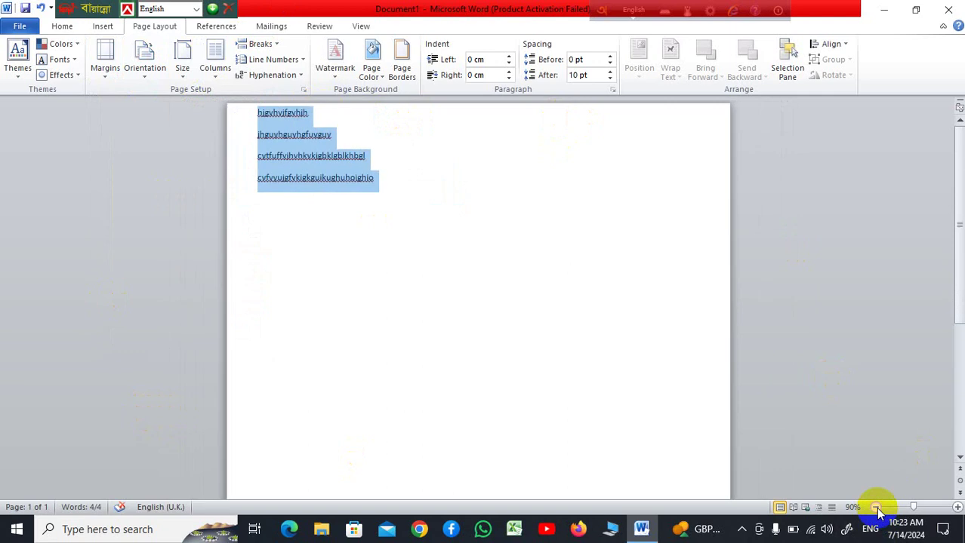
left_click(876, 507)
left_click(876, 507)
left_click(875, 508)
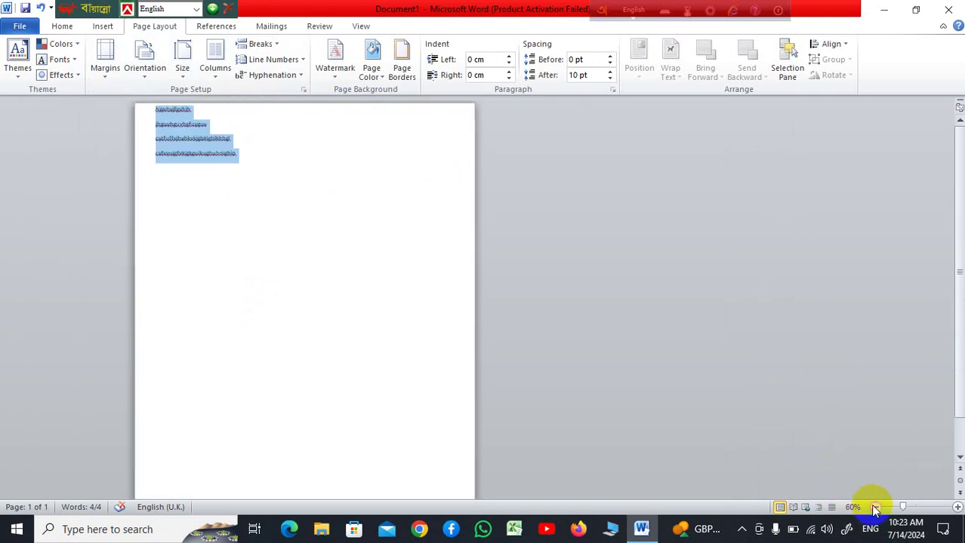
left_click(876, 507)
left_click(647, 340)
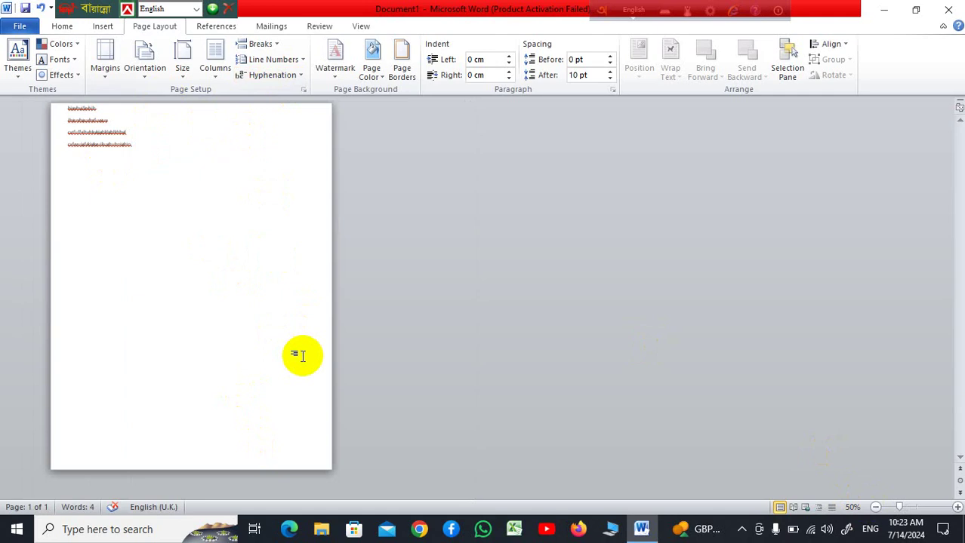
left_click(148, 80)
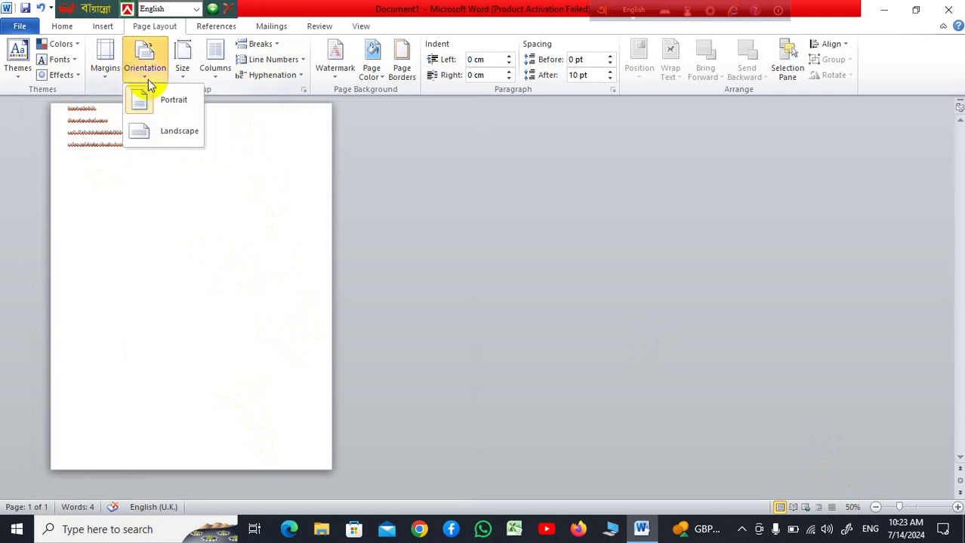
left_click(174, 132)
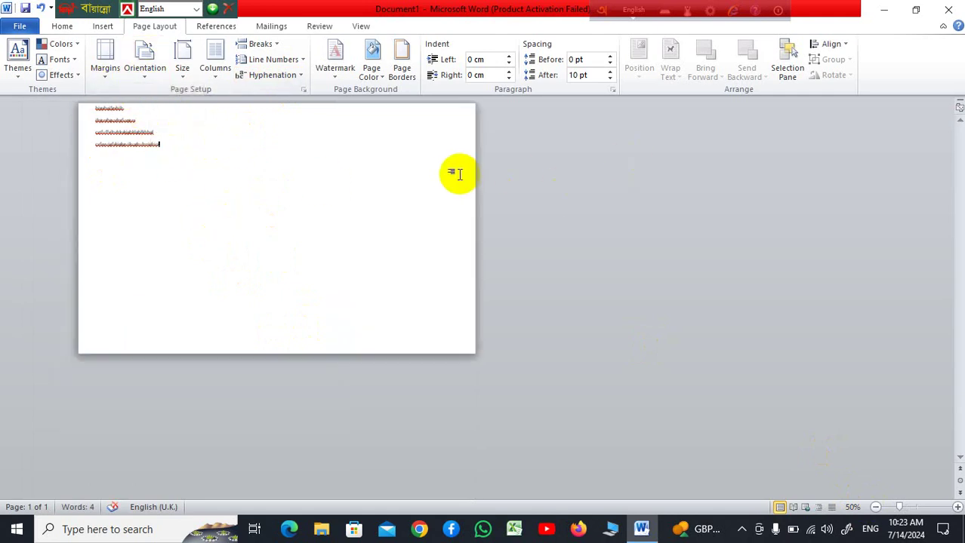
left_click(146, 76)
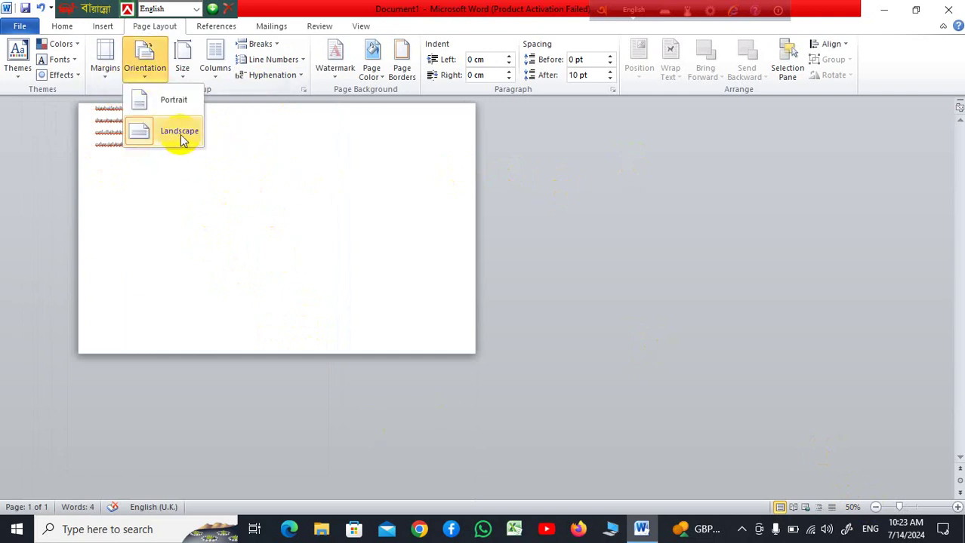
left_click(180, 107)
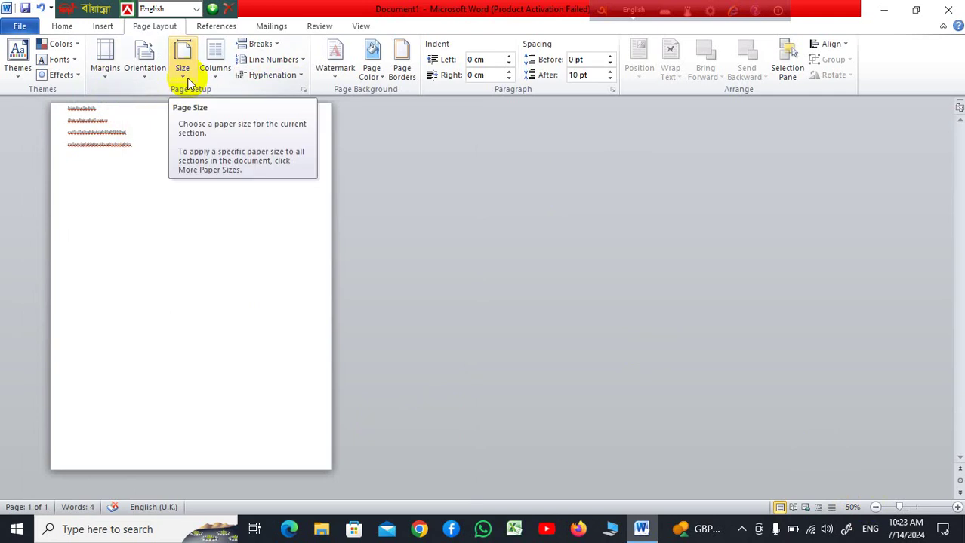
Change the paper size to Legal, 21.59 cm x 35.56 cm, and return it to A4
left_click(185, 75)
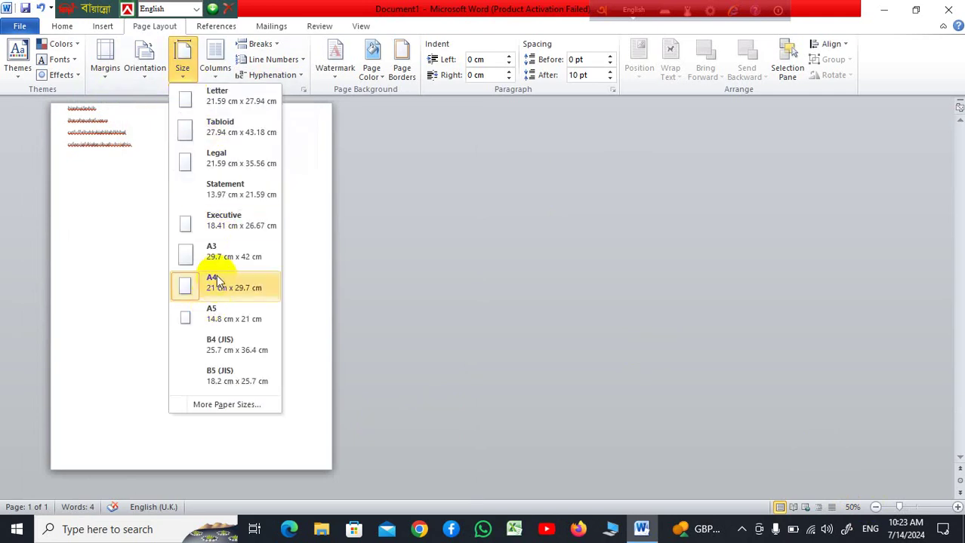
left_click(216, 281)
left_click(184, 78)
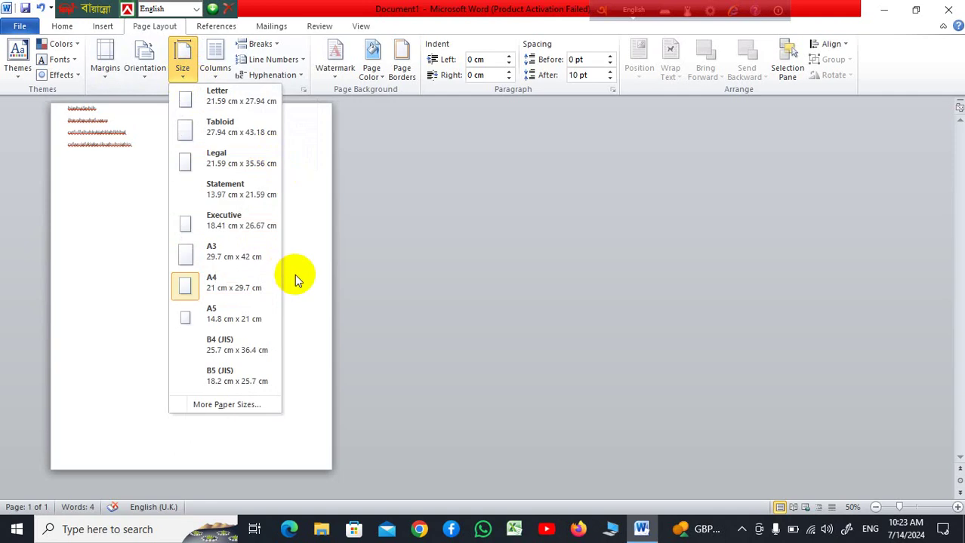
left_click(230, 162)
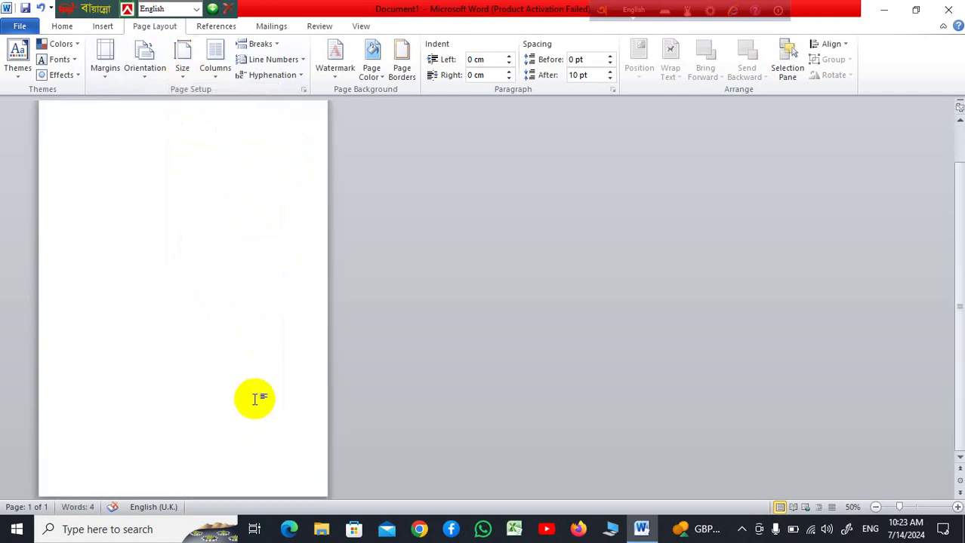
left_click(183, 79)
left_click(245, 282)
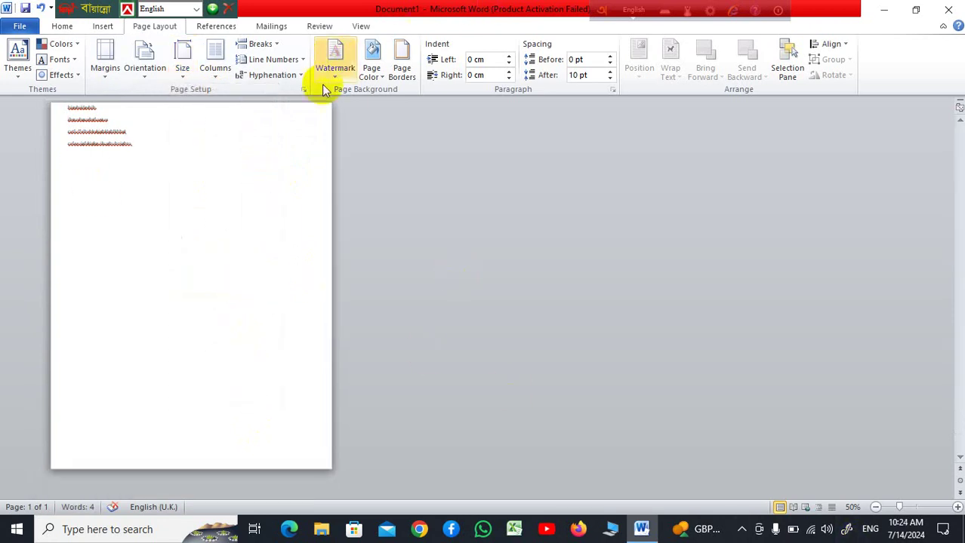
Preview page colours without applying one and add a 3 pt multi-line Box page border to the whole document
left_click(373, 64)
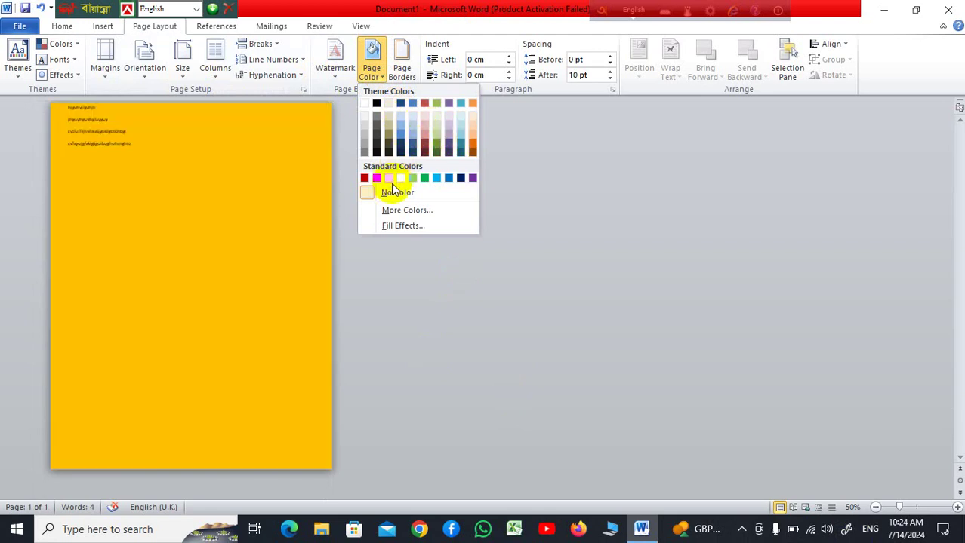
left_click(406, 70)
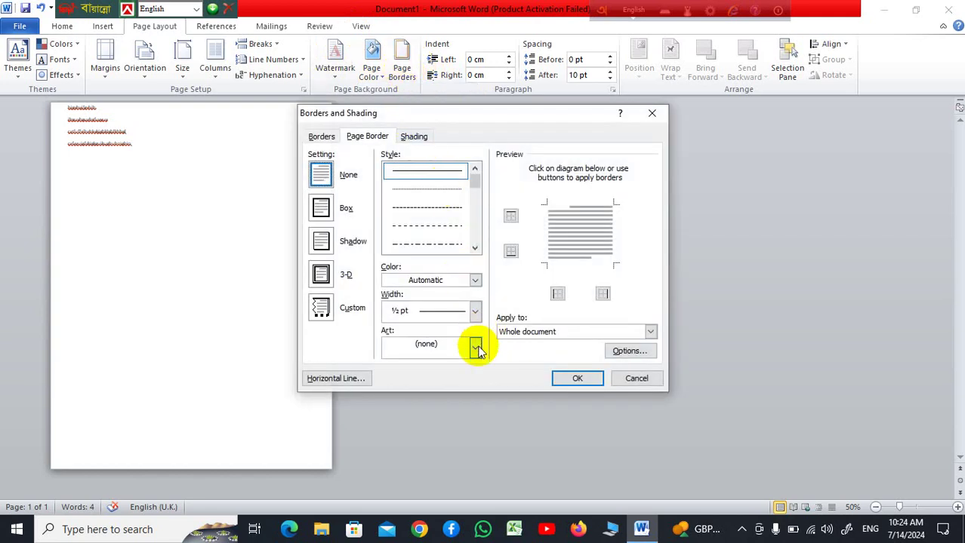
left_click_drag(474, 182, 478, 201)
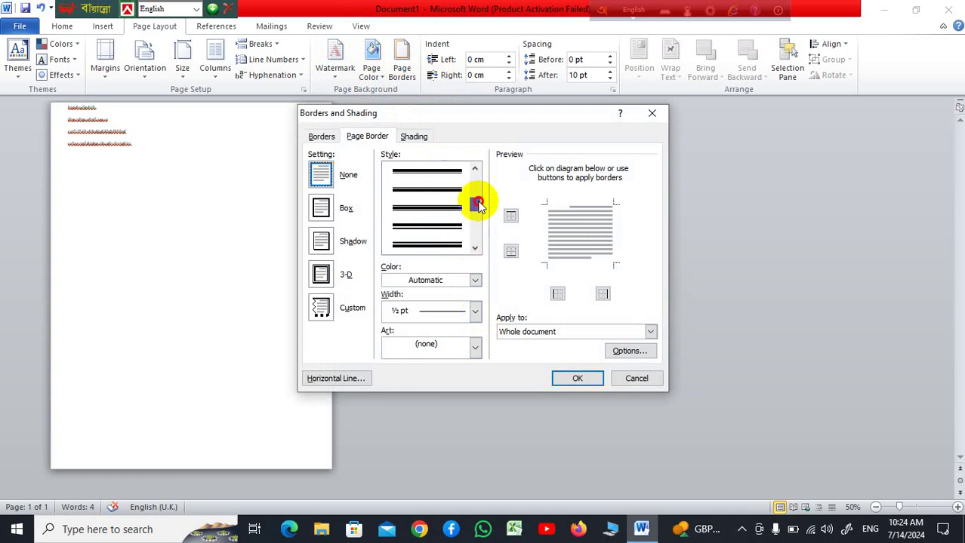
left_click(444, 209)
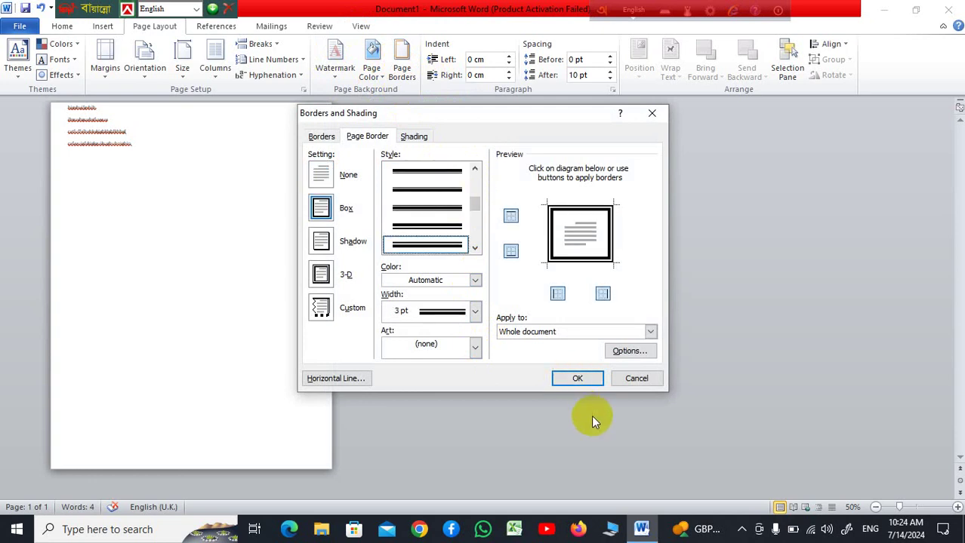
left_click(578, 379)
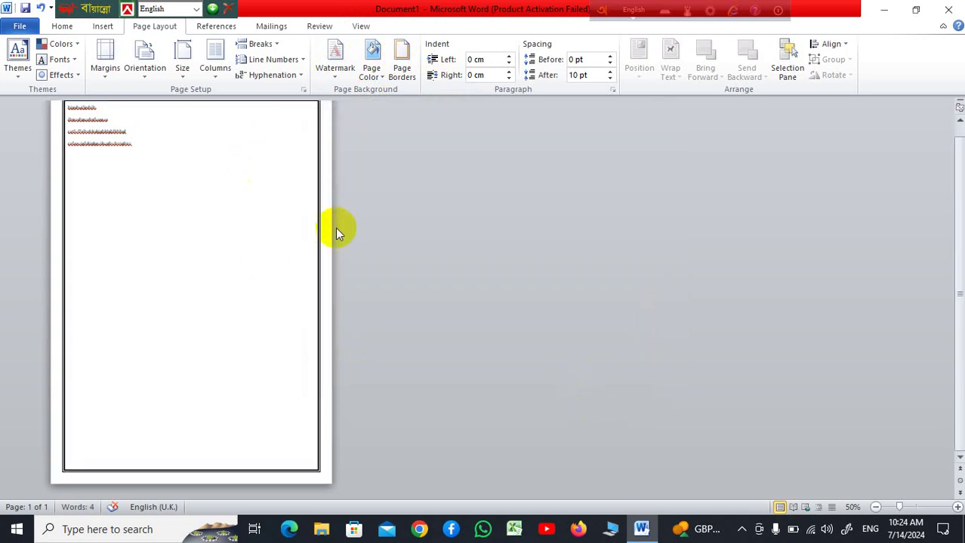
Replace the line page border with the green tree art border on the whole document
left_click(403, 73)
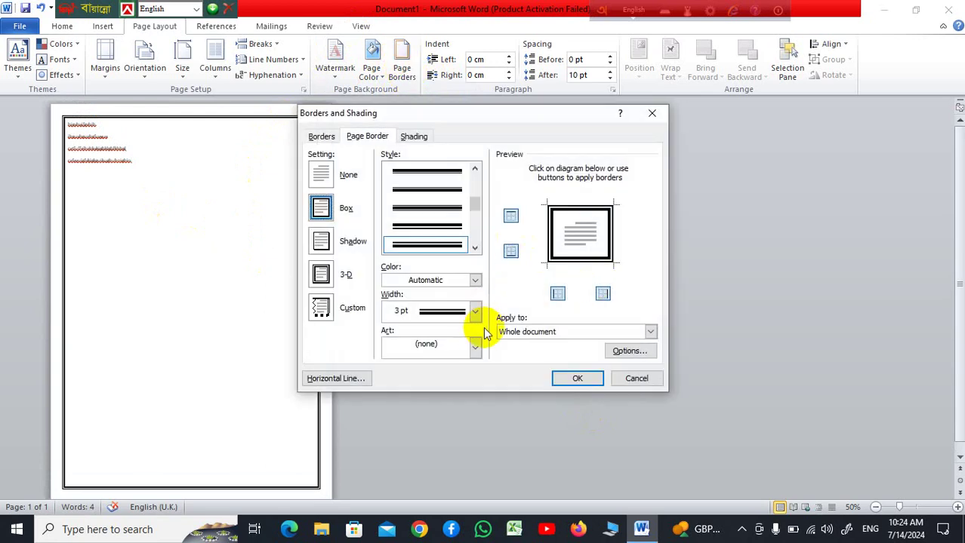
left_click(476, 348)
scroll(446, 400, "down", 3)
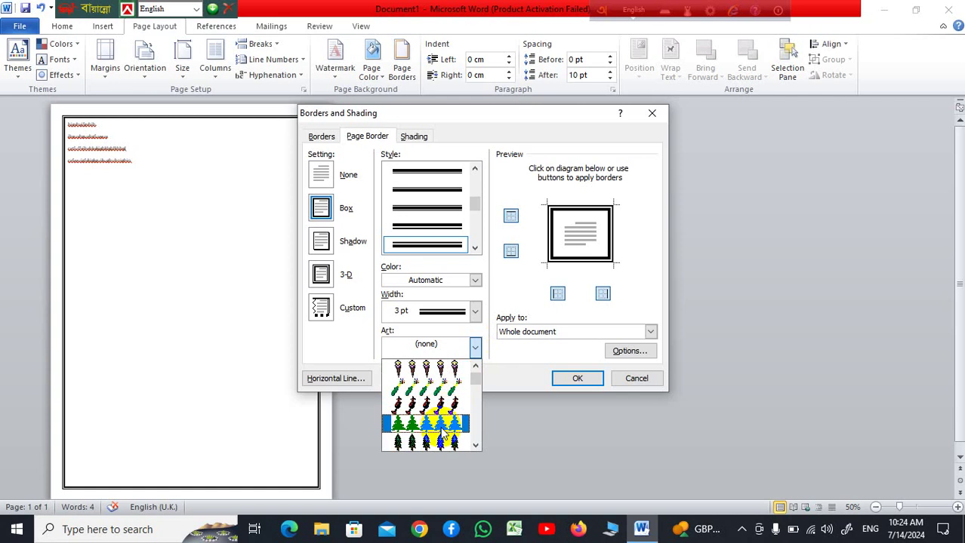
left_click(441, 425)
left_click(577, 378)
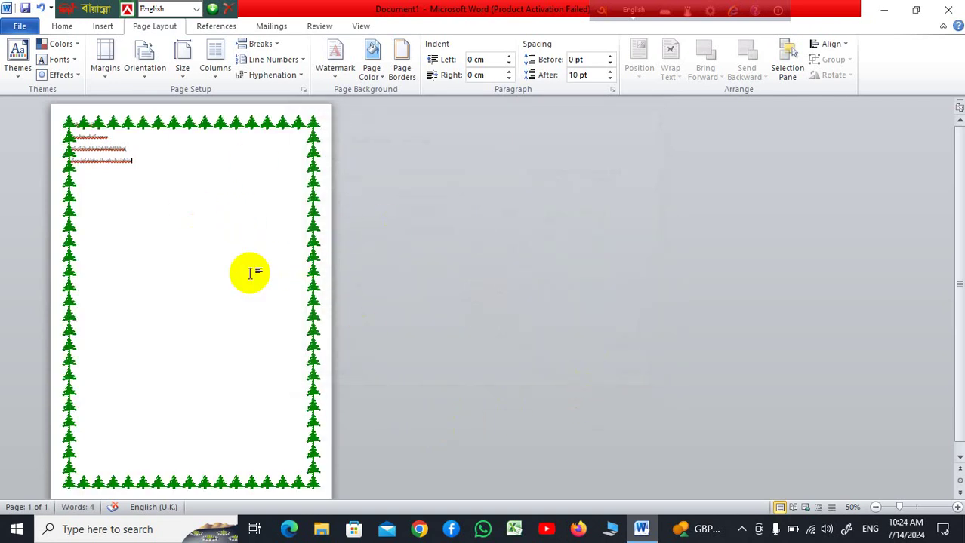
Set the page border's art to (none) to replace the green trees with a plain ½ pt box border
left_click(400, 79)
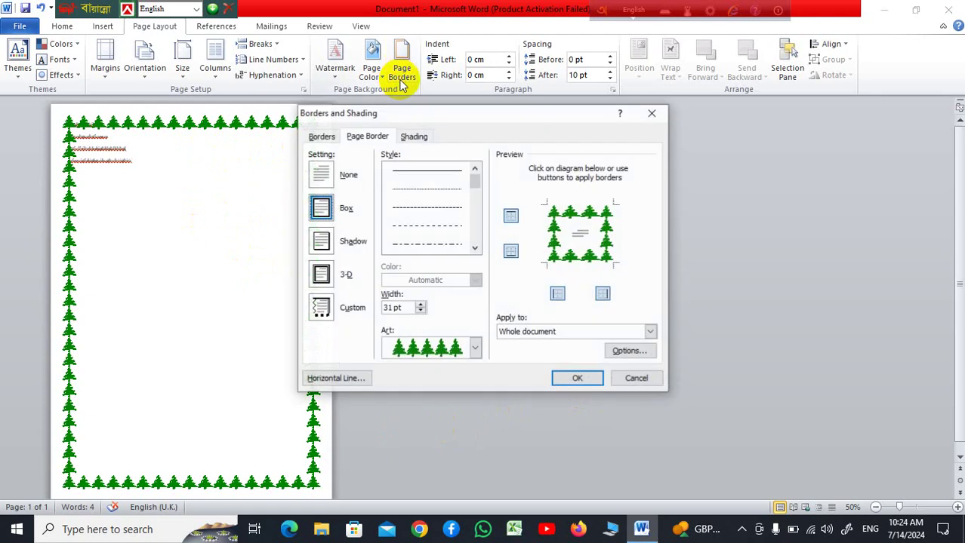
left_click(474, 348)
scroll(468, 422, "up", 5)
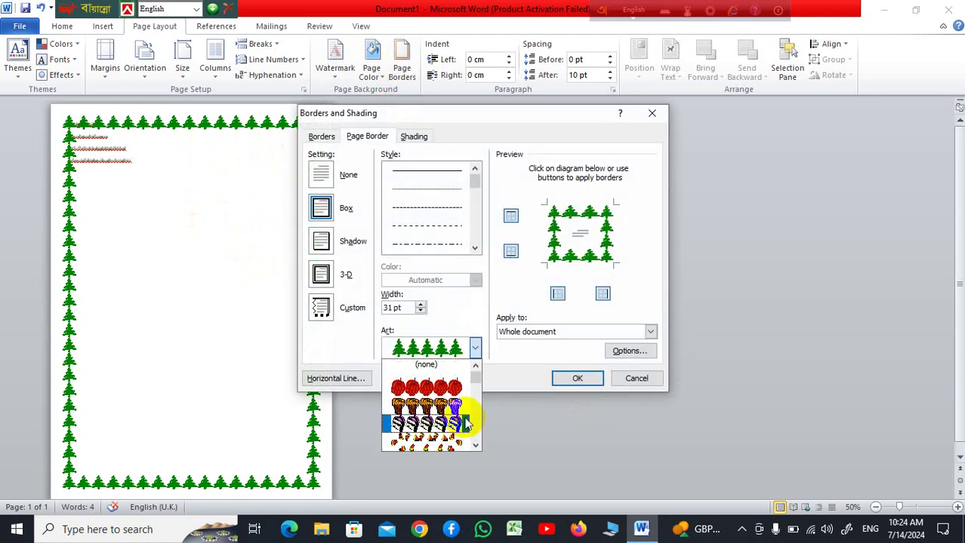
left_click(444, 365)
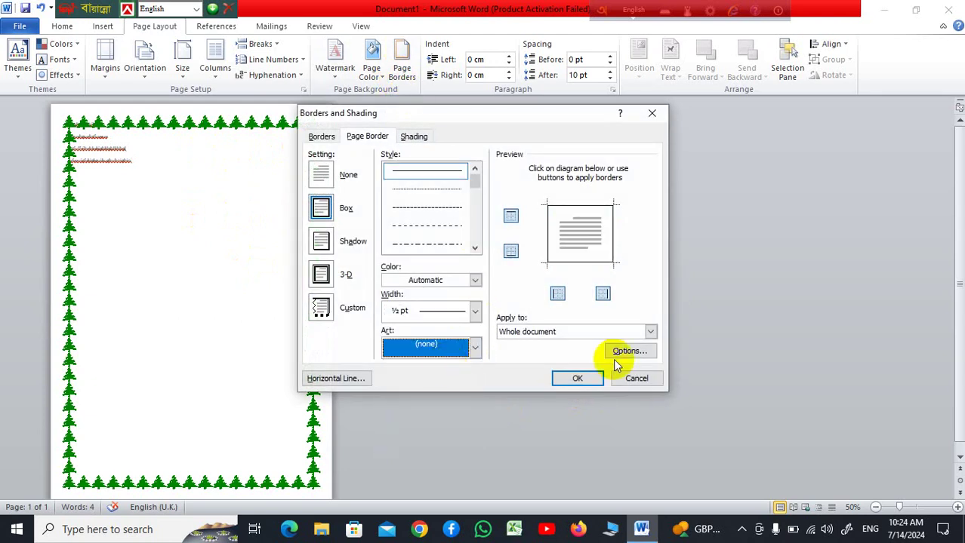
left_click(577, 378)
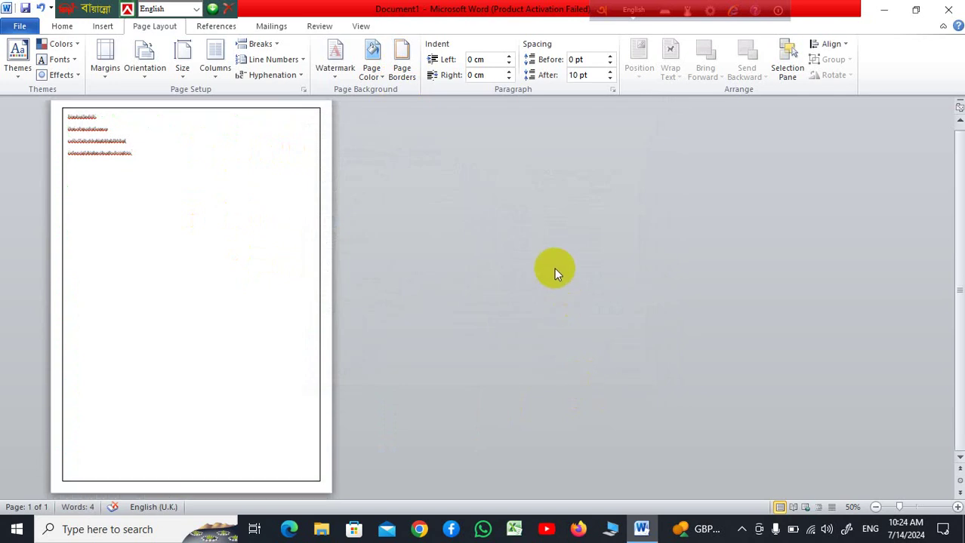
Apply a 3 pt thick-and-thin line page border and remove its bottom and right sides
left_click(399, 75)
mouse_move(475, 188)
left_mouse_down()
mouse_move(479, 224)
mouse_move(479, 197)
left_mouse_up()
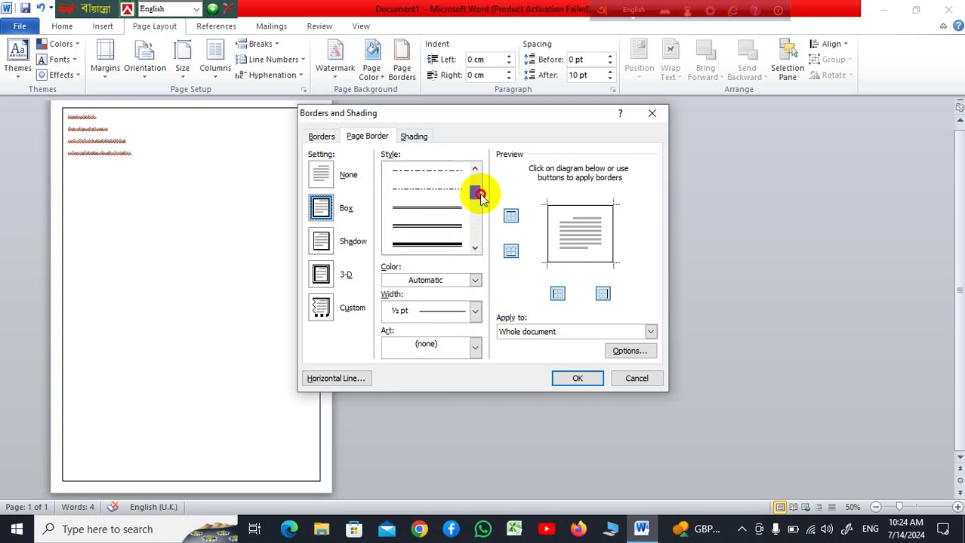
left_click(451, 244)
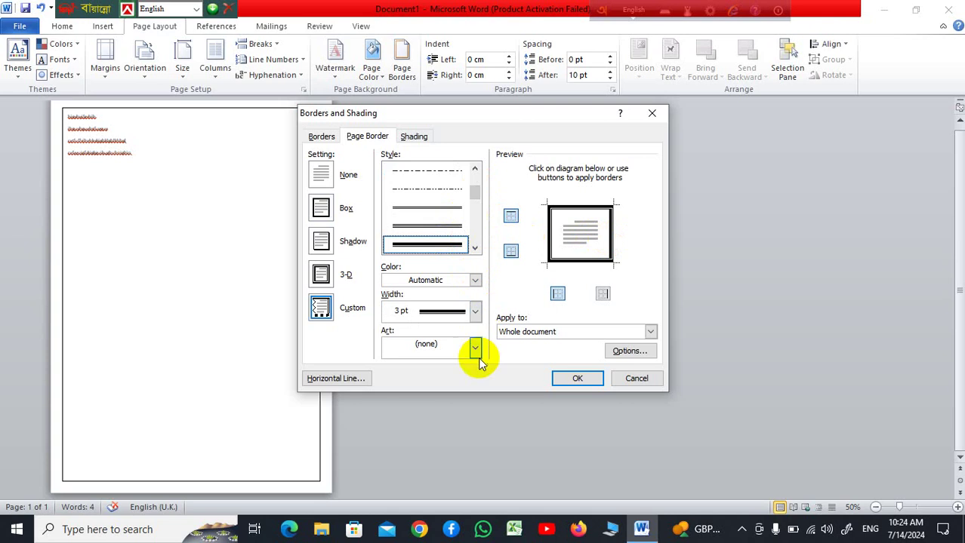
left_click_drag(476, 200, 476, 212)
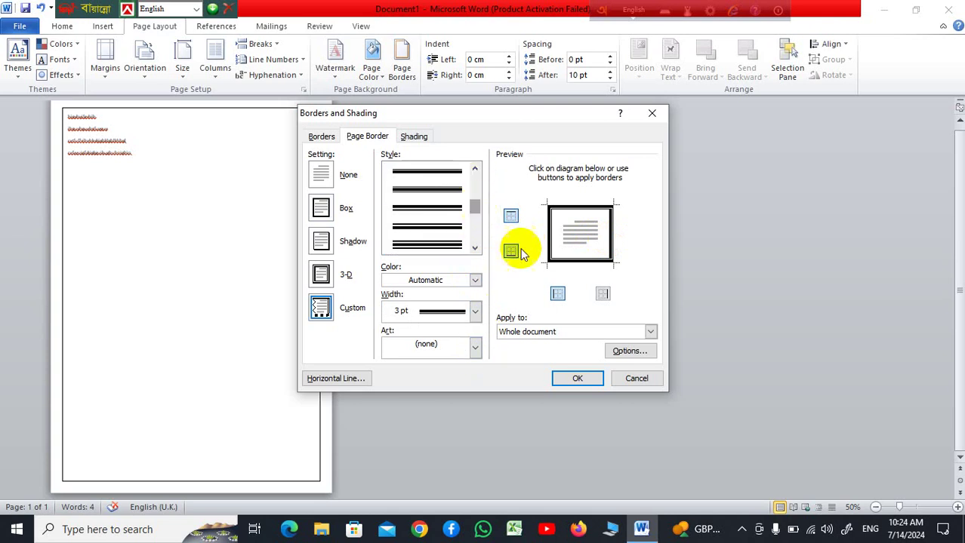
left_click(511, 253)
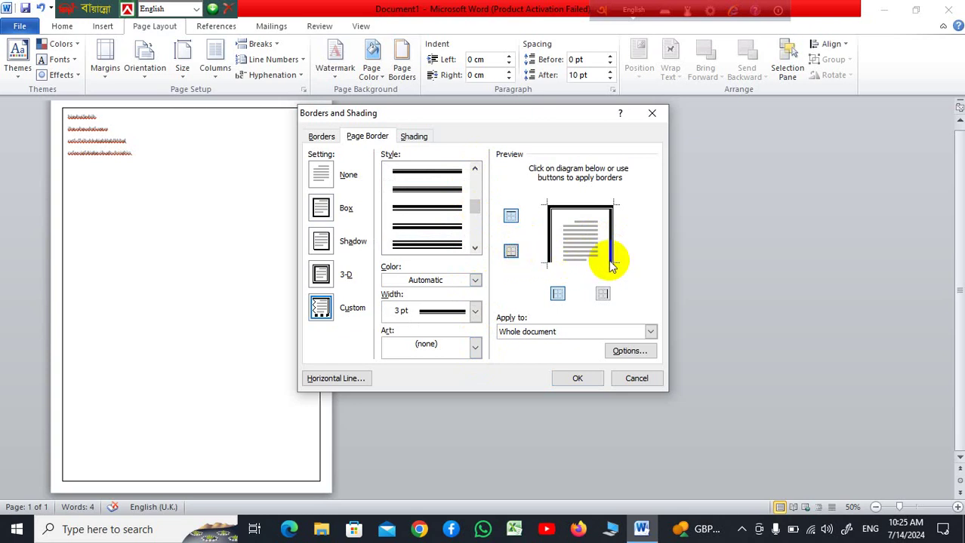
left_click(603, 293)
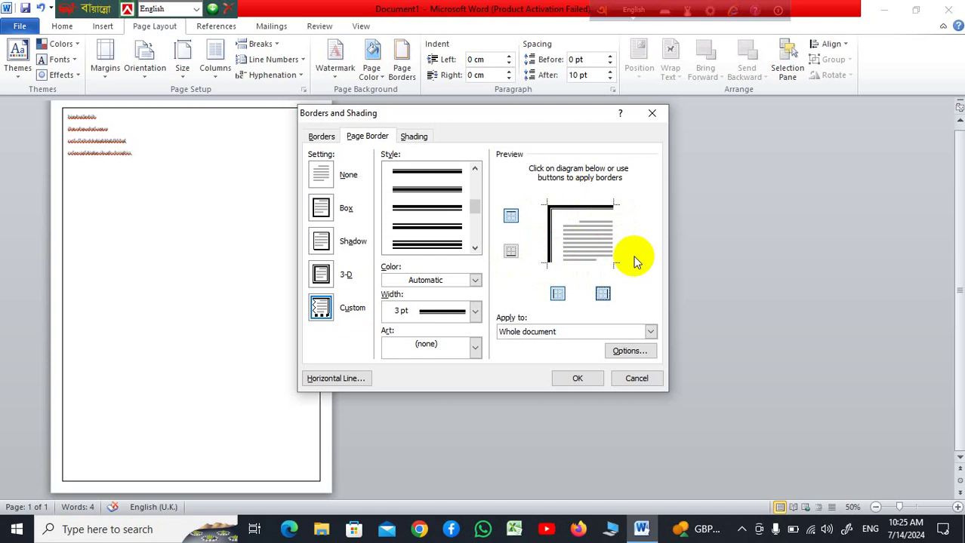
left_click(576, 379)
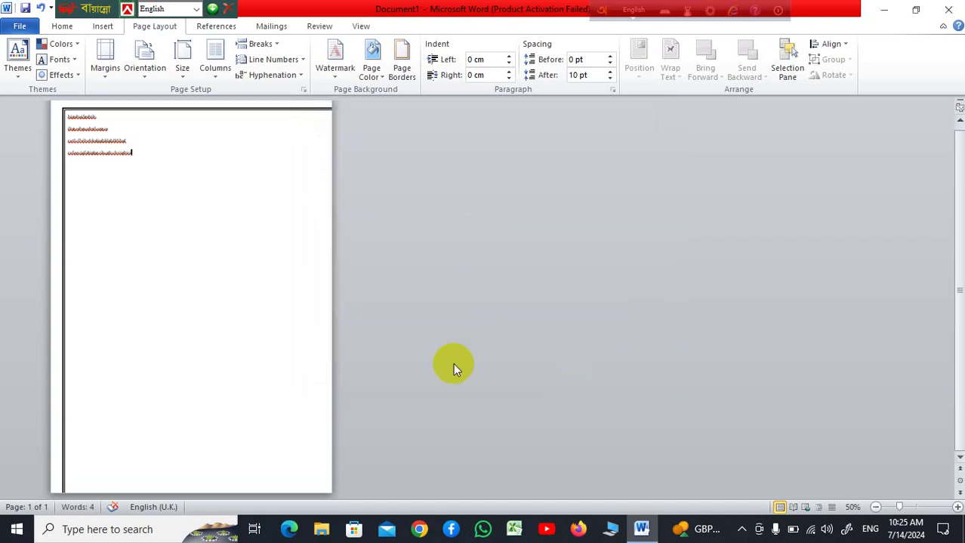
Apply the red apple art page border at 31 pt with its left and right sides removed
left_click(402, 72)
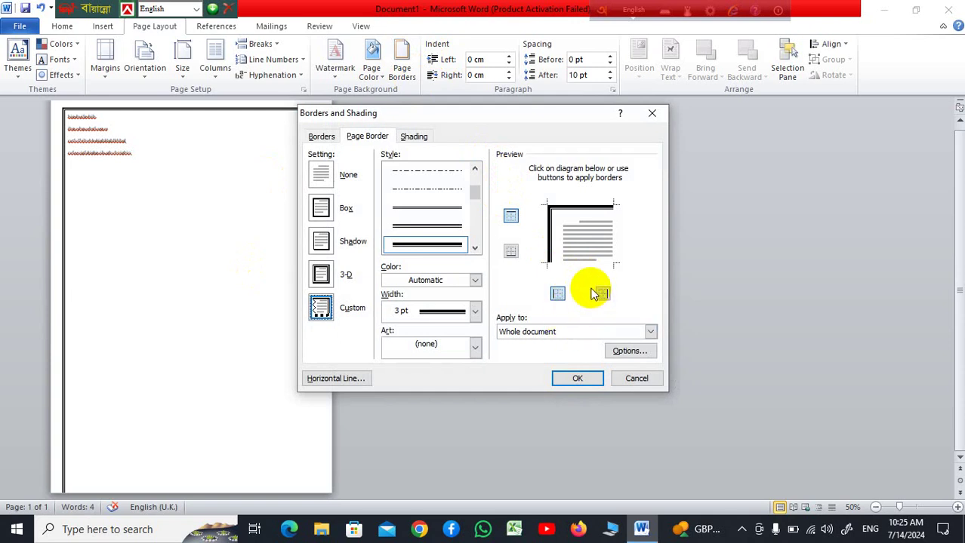
left_click(478, 351)
left_click(456, 386)
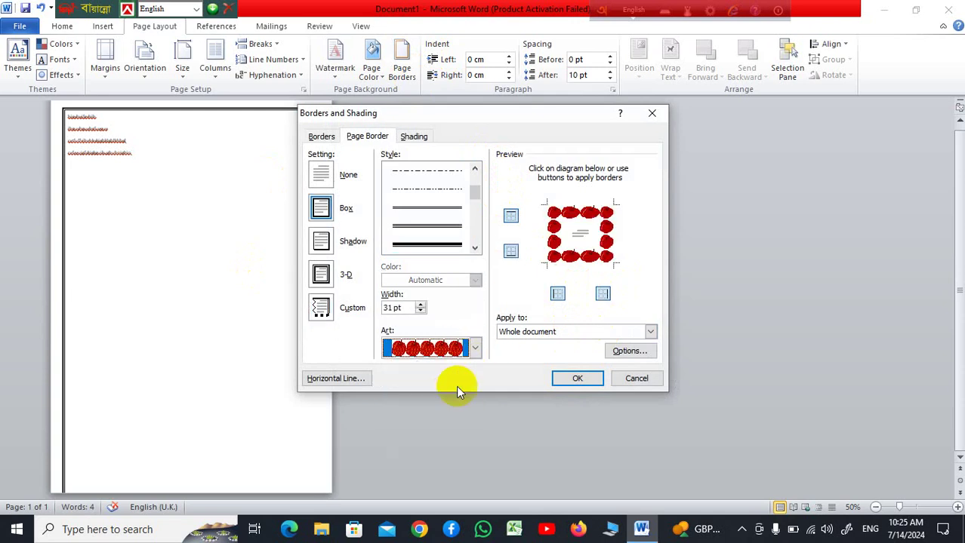
left_click(604, 295)
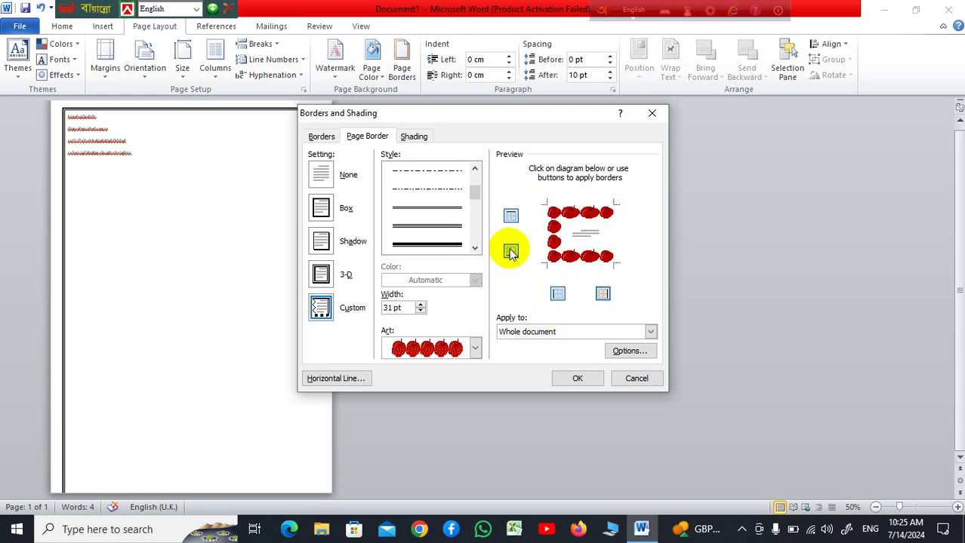
left_click(557, 293)
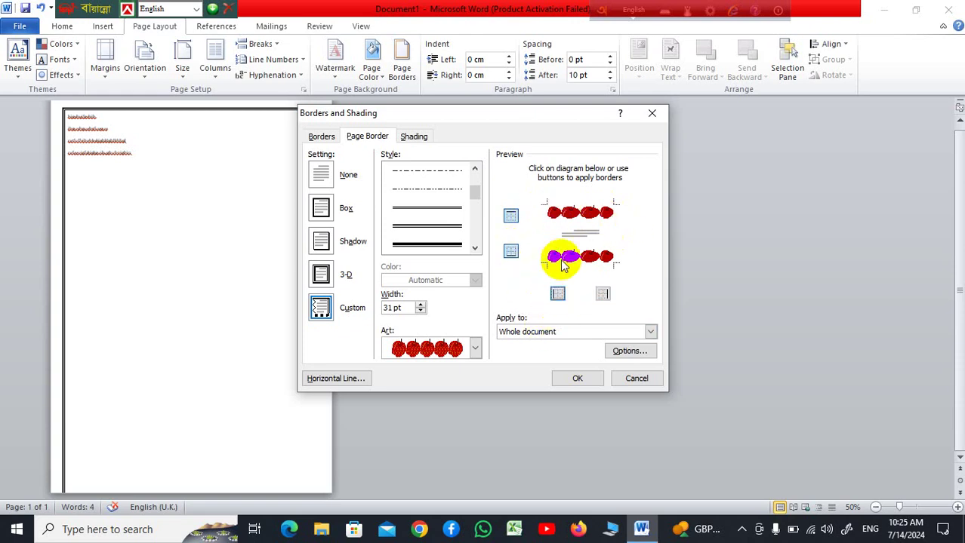
left_click(578, 379)
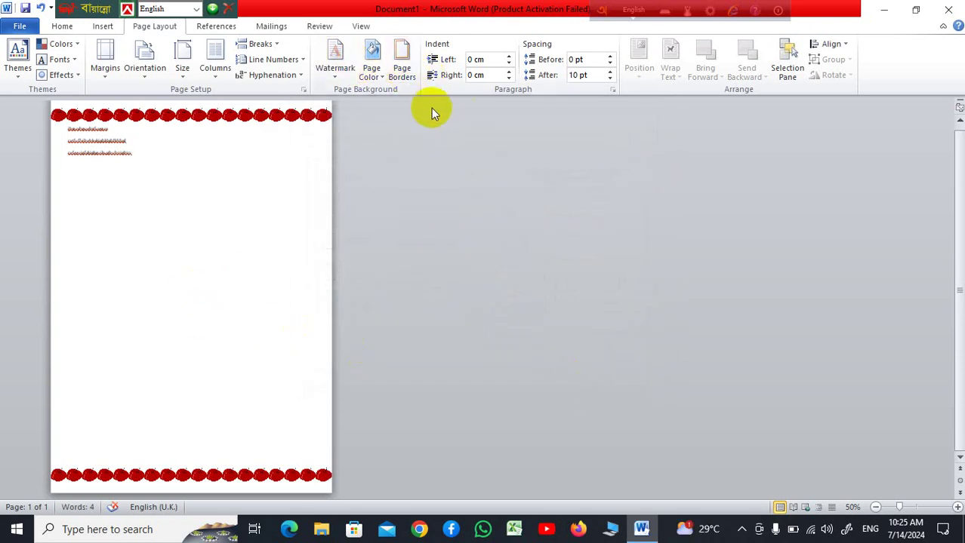
Remove the apple art from the page border by setting the art to (none) for the whole document
left_click(400, 66)
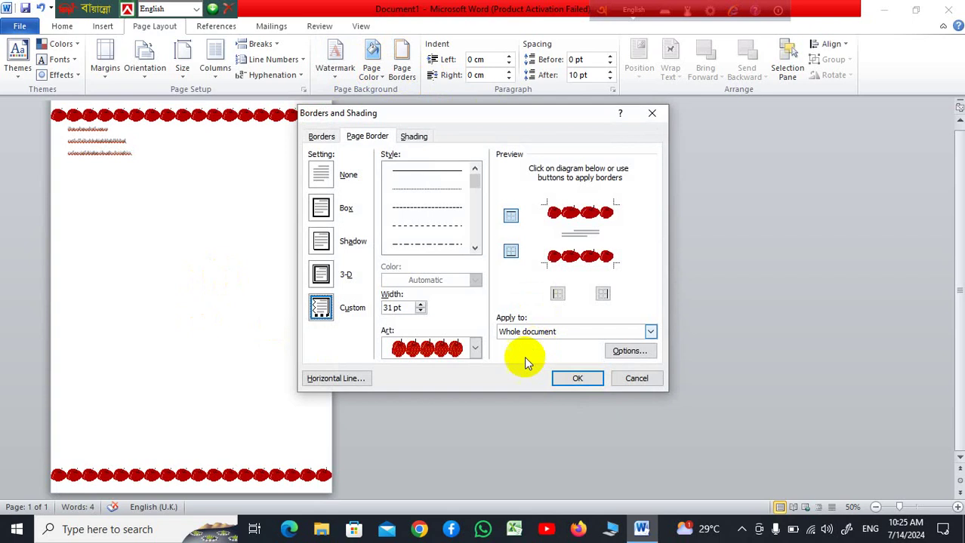
left_click(476, 349)
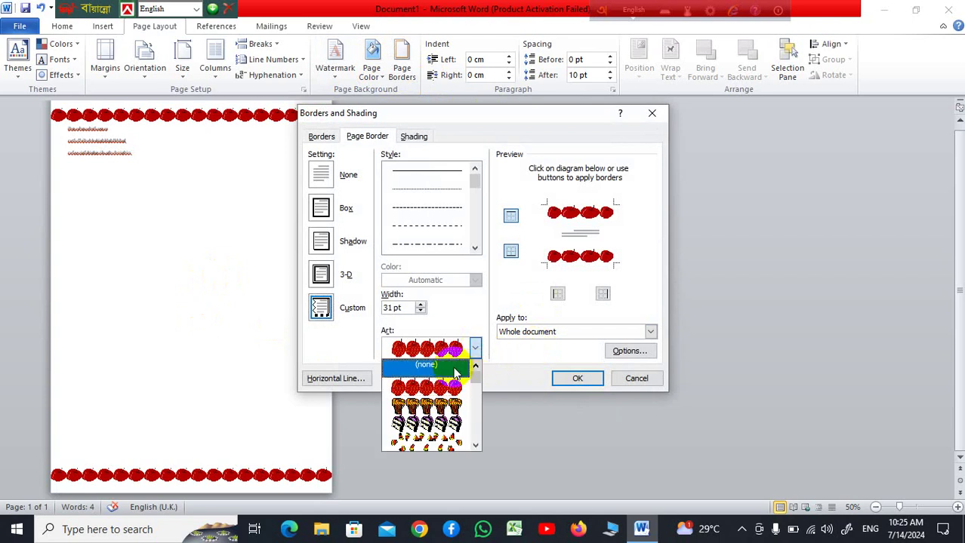
left_click(452, 365)
left_click(568, 377)
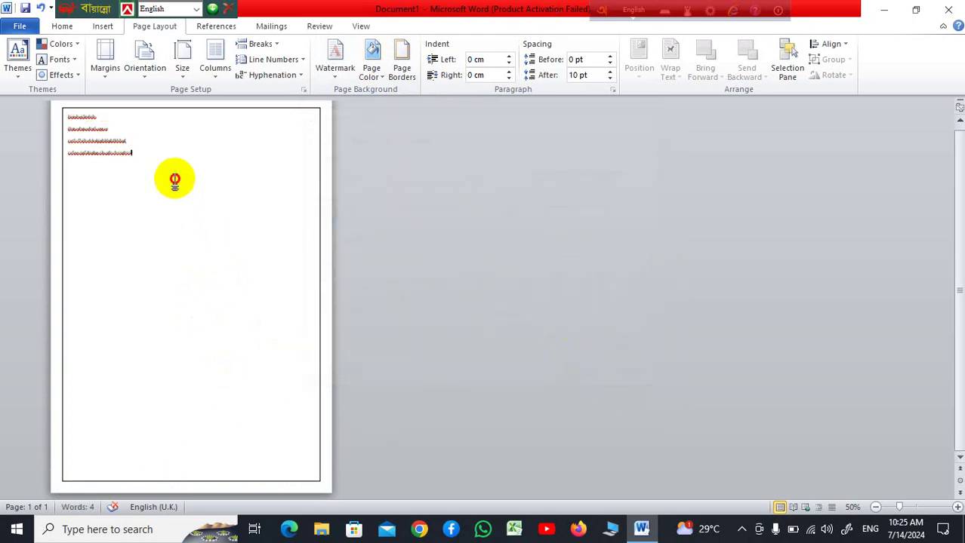
Delete all four lines of sample text from the page
left_click_drag(172, 179, 99, 129)
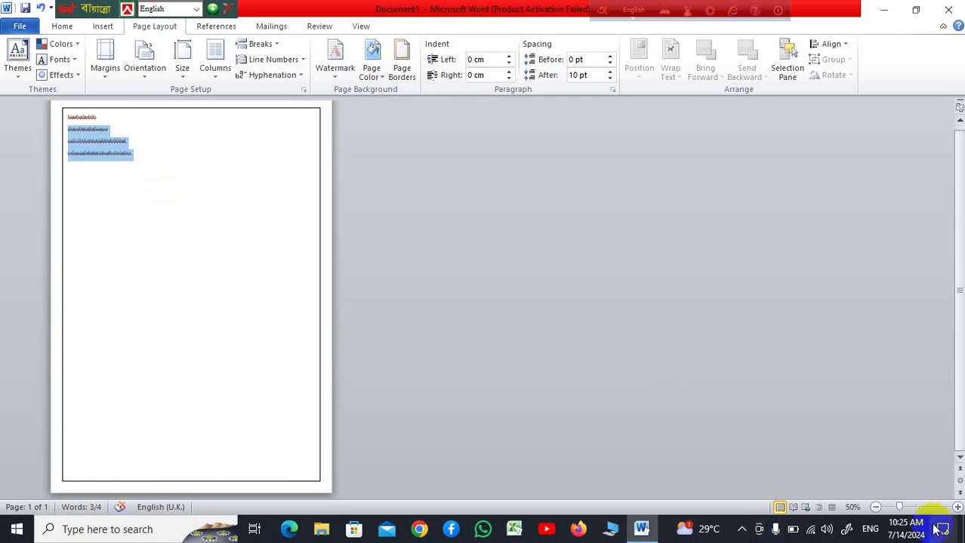
left_click(919, 507)
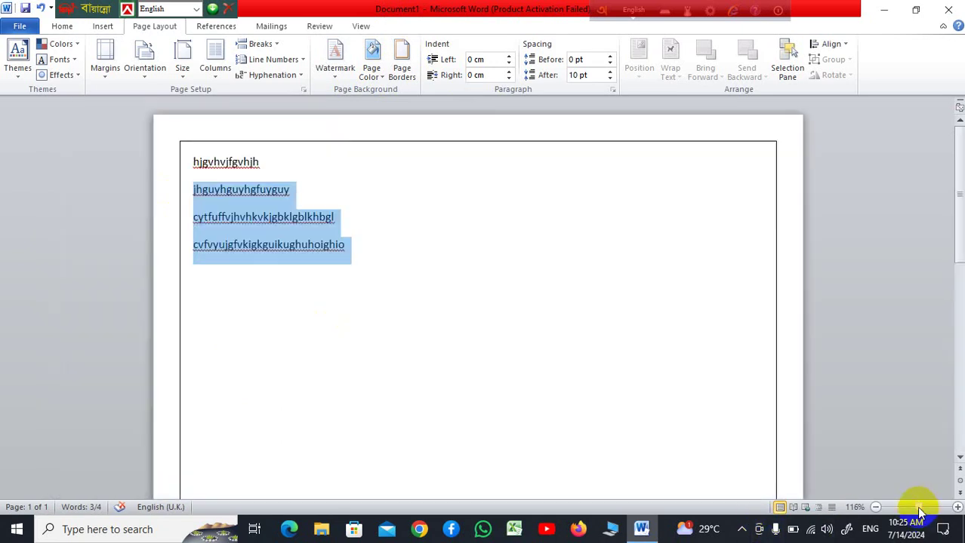
left_click(501, 332)
left_click_drag(383, 256, 225, 160)
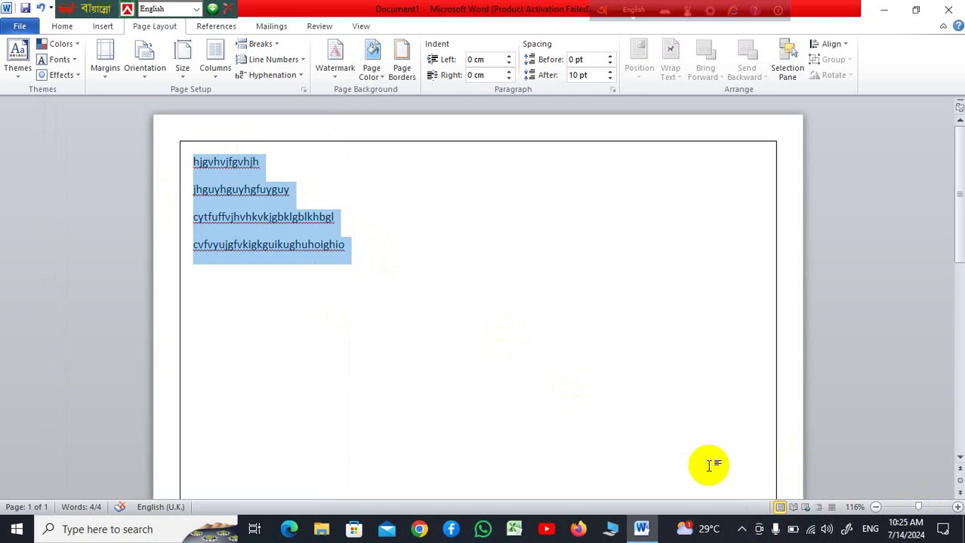
key("Delete")
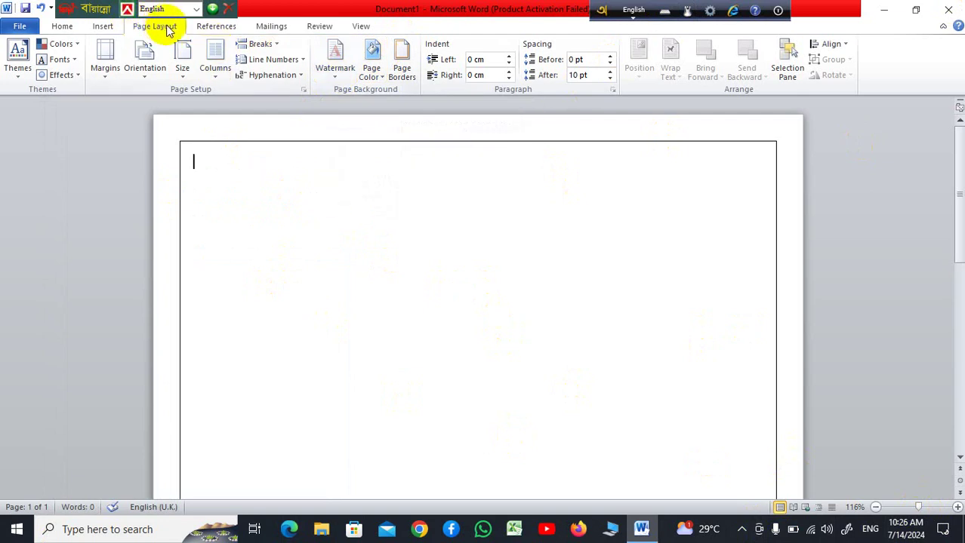
Set up a custom text watermark and replace the text ASAP with the person's name
left_click(335, 73)
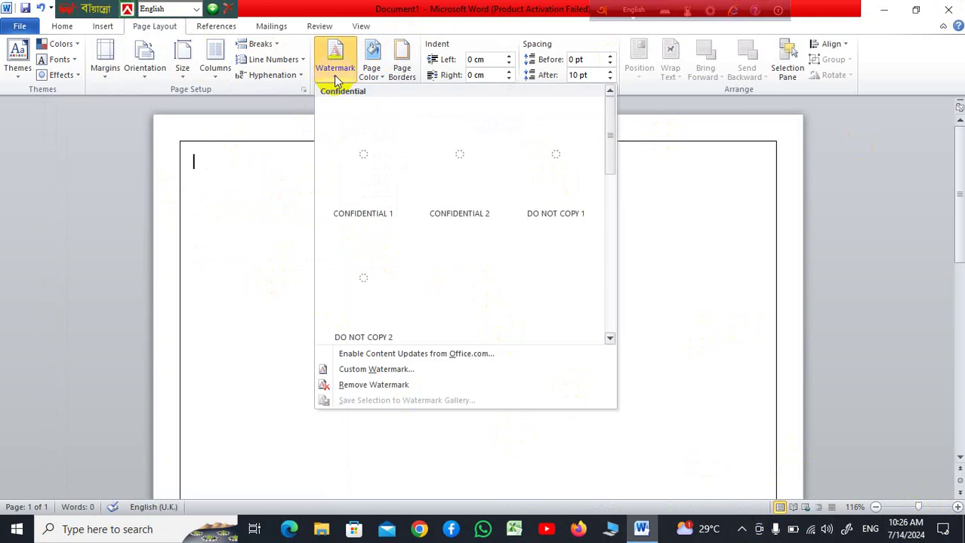
left_click(413, 370)
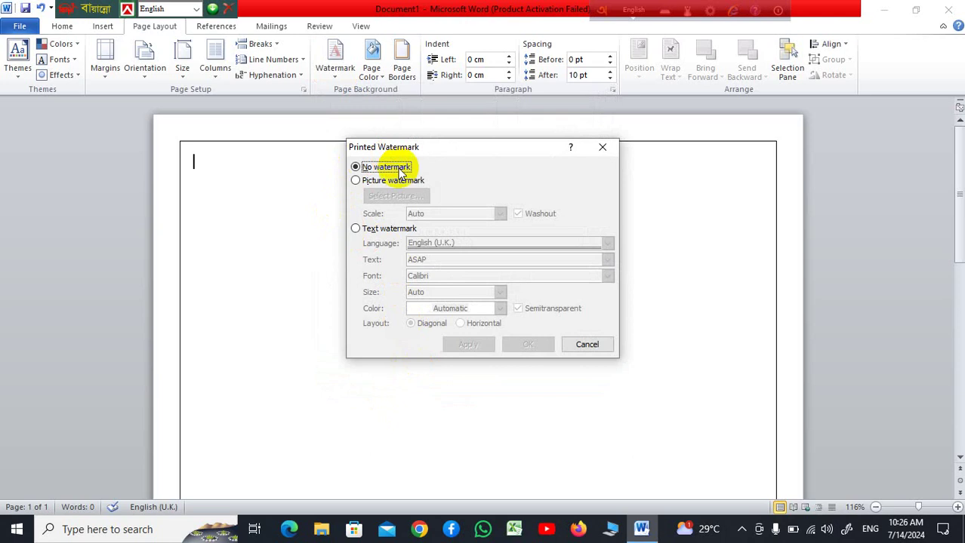
left_click(355, 229)
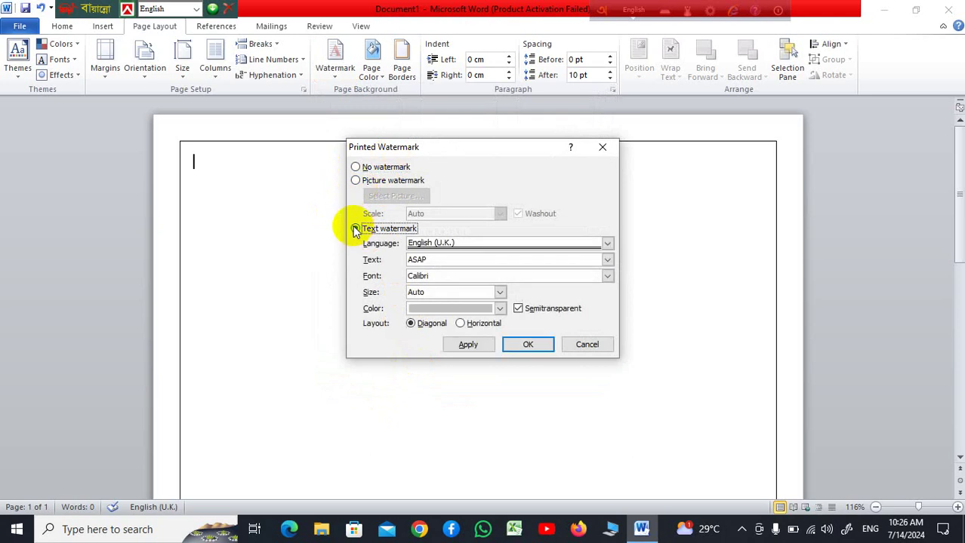
left_click(447, 258)
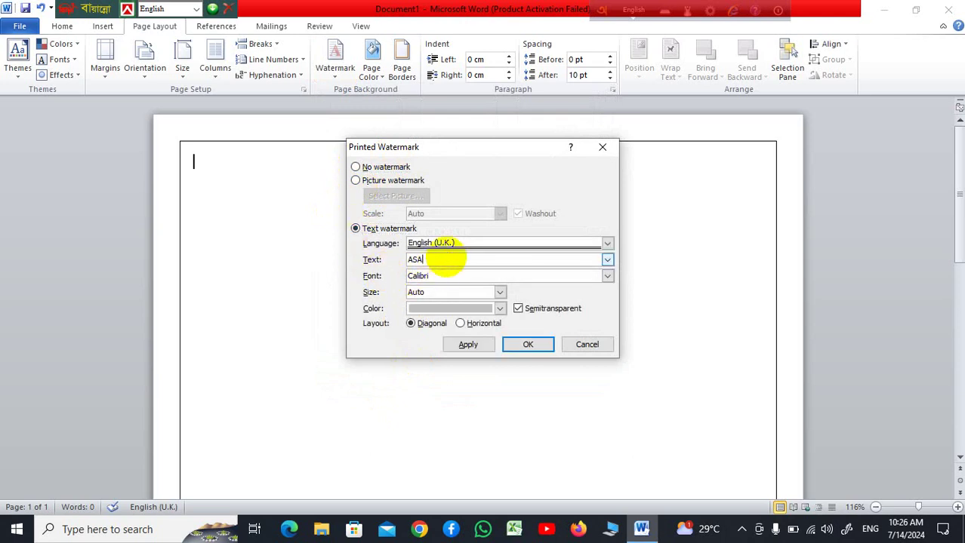
key("BackSpace")
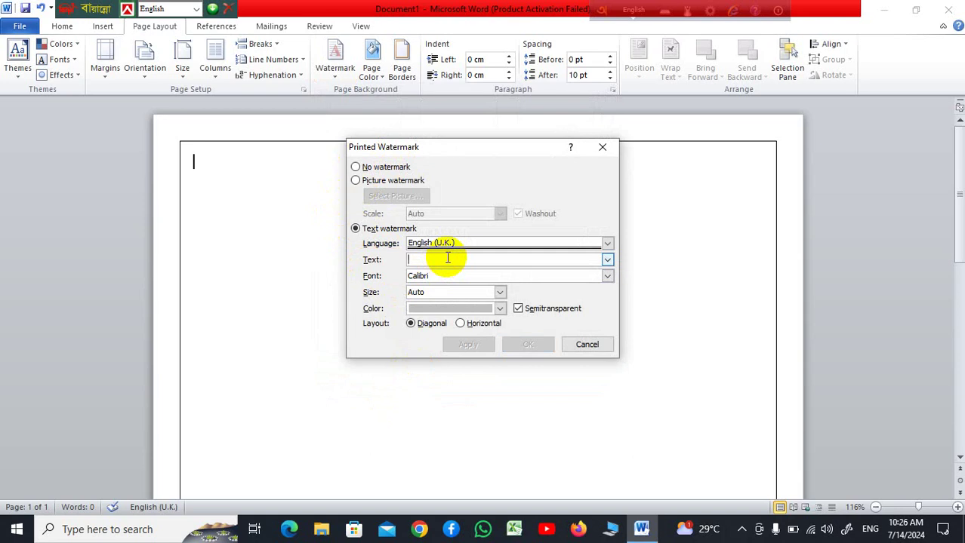
type("Oyshi")
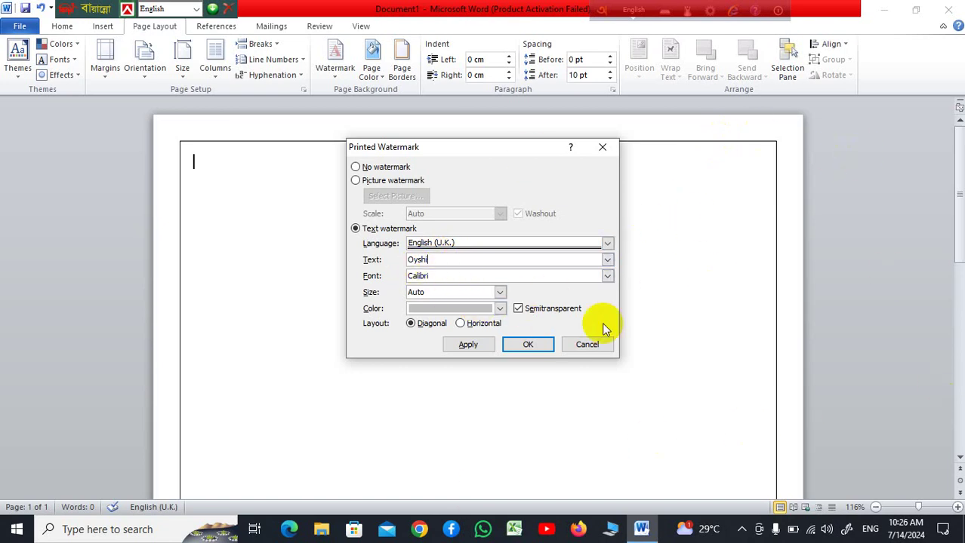
Set the watermark colour to dark red and apply the semitransparent diagonal watermark to the page
left_click(500, 309)
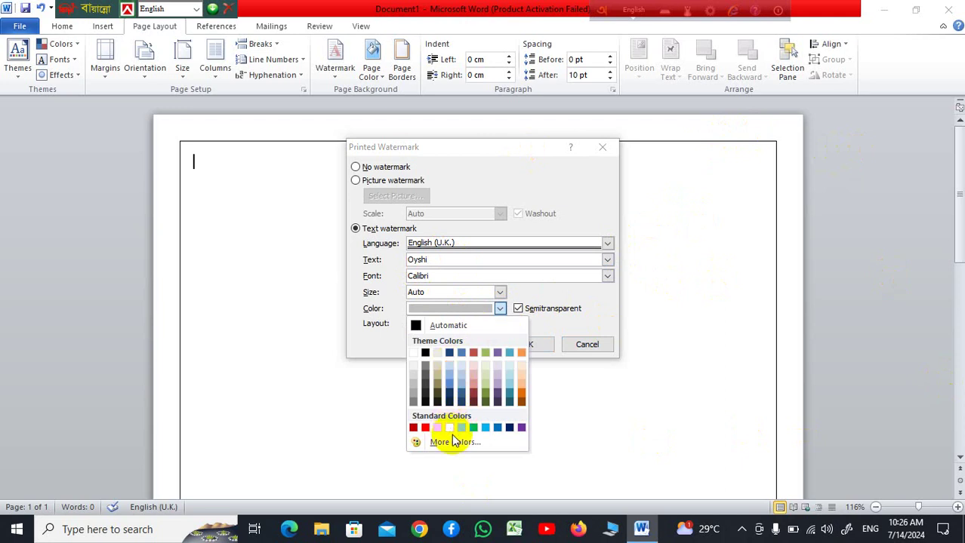
left_click(474, 393)
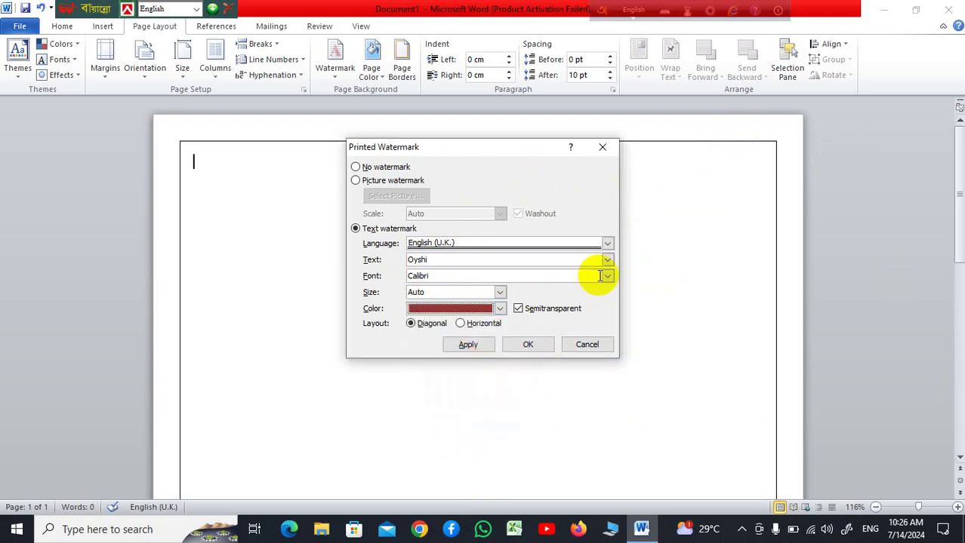
left_click(472, 346)
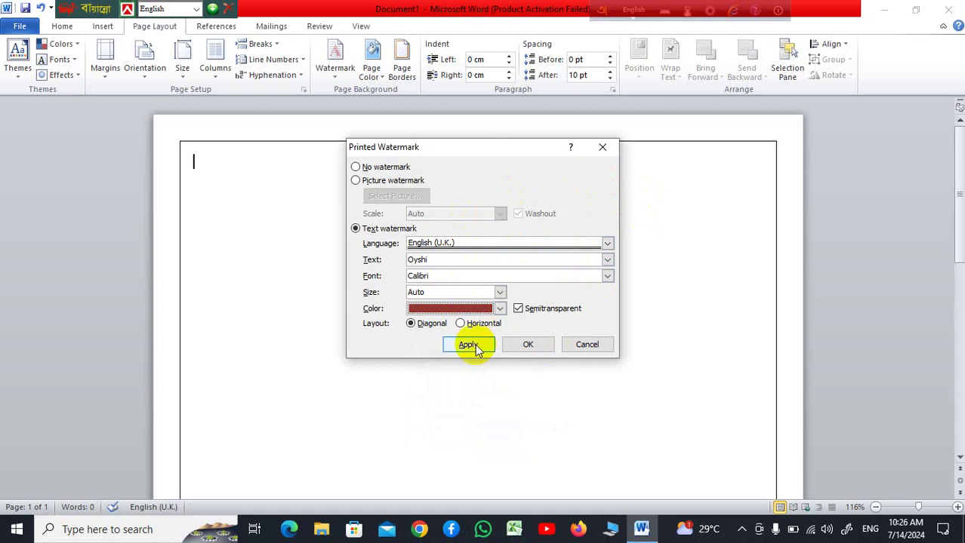
left_click(524, 346)
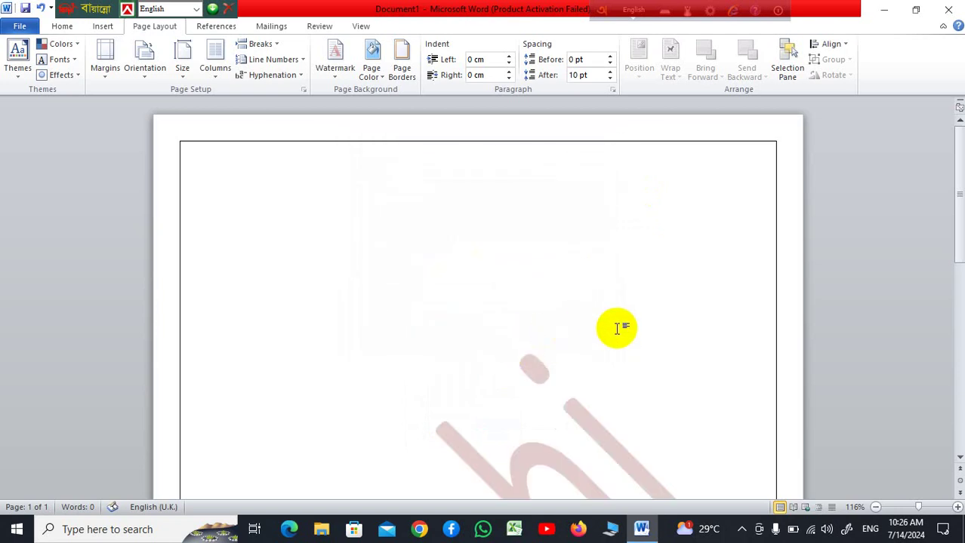
Examine the diagonal name watermark across the page, reducing the zoom to 50% so the whole page shows
scroll(617, 327, "down", 5)
scroll(617, 328, "down", 2)
scroll(626, 327, "up", 6)
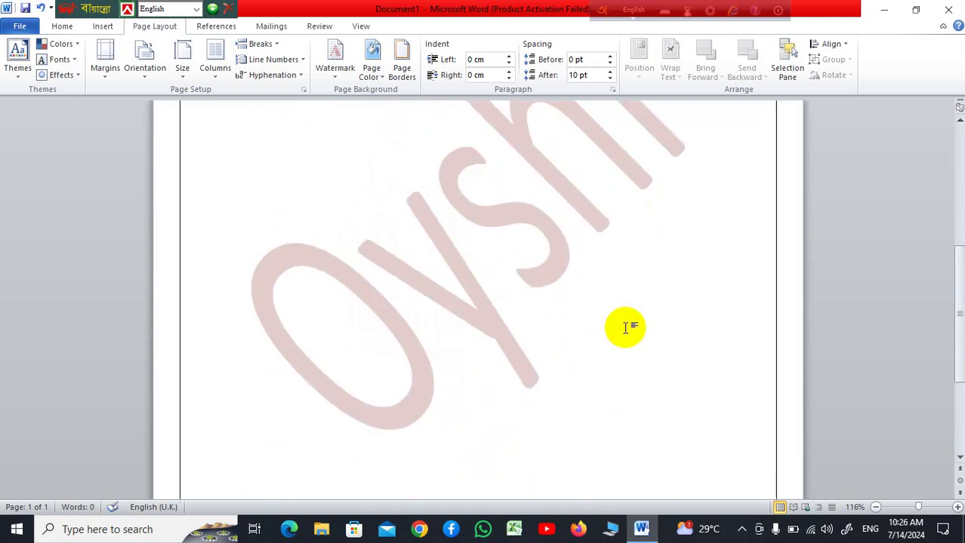
scroll(626, 327, "down", 4)
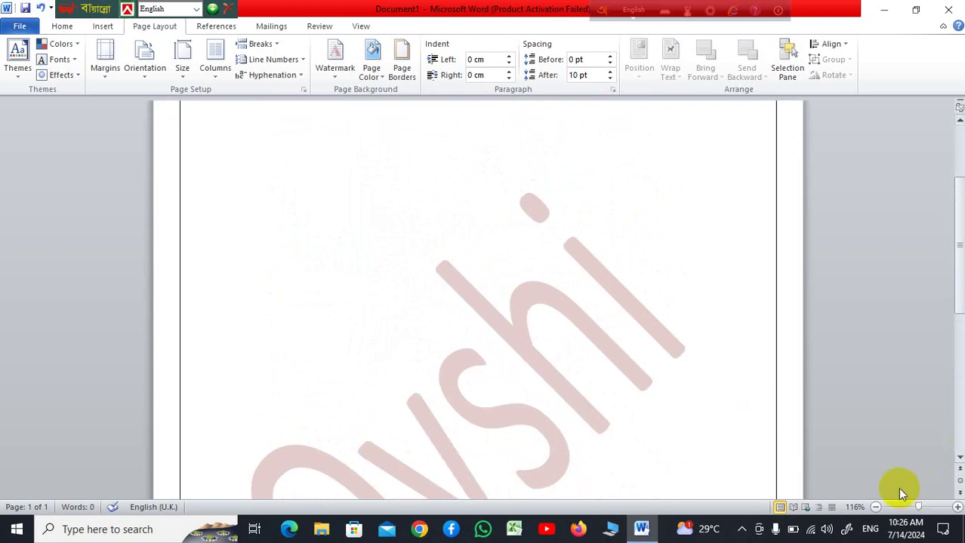
left_click(876, 508)
left_click(875, 507)
left_click(875, 507)
left_click(875, 507)
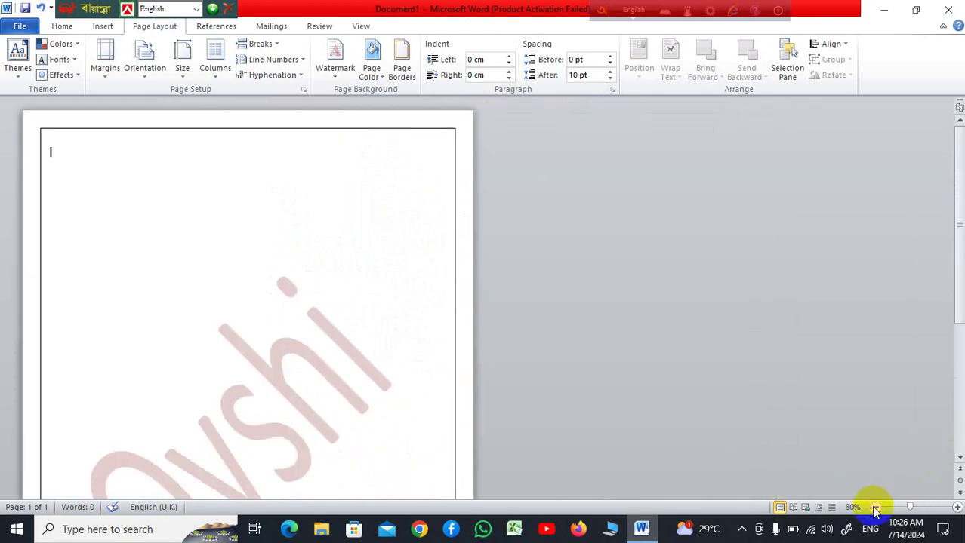
scroll(412, 341, "down", 3)
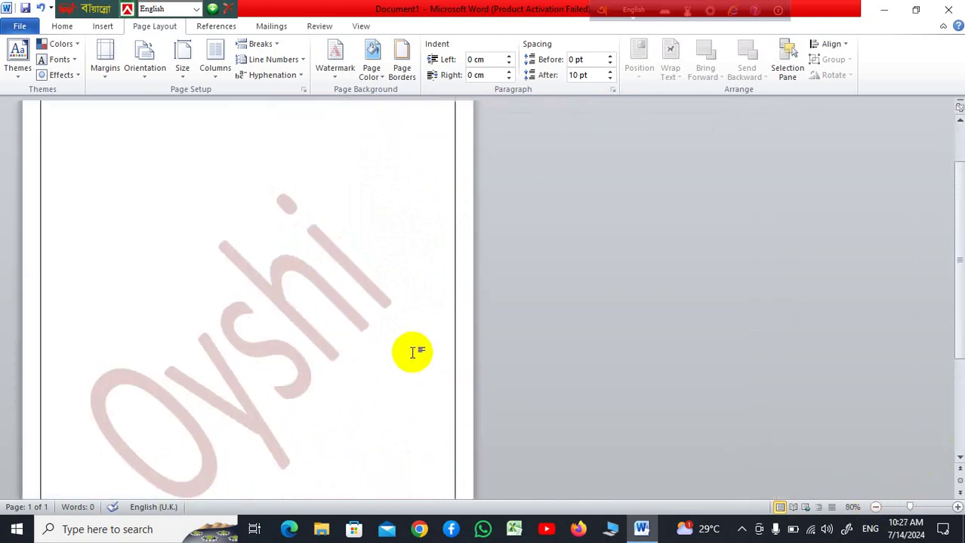
left_click(876, 507)
left_click(875, 507)
left_click(876, 507)
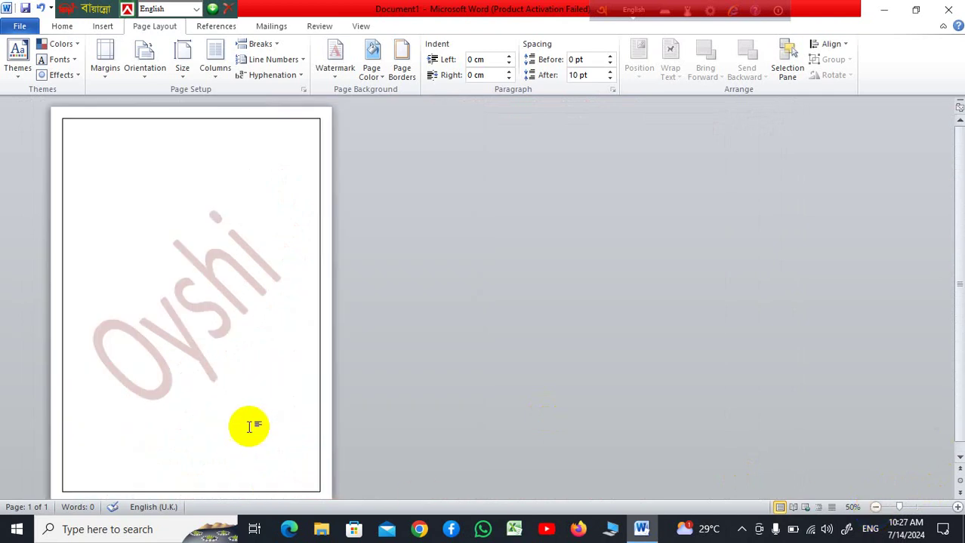
scroll(249, 427, "down", 1)
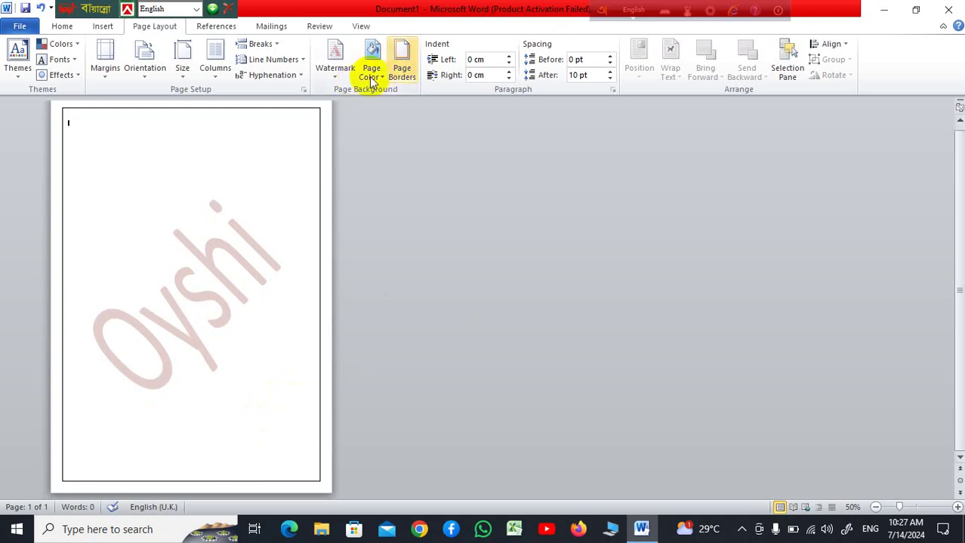
Remove the dark red name watermark from the page
left_click(333, 75)
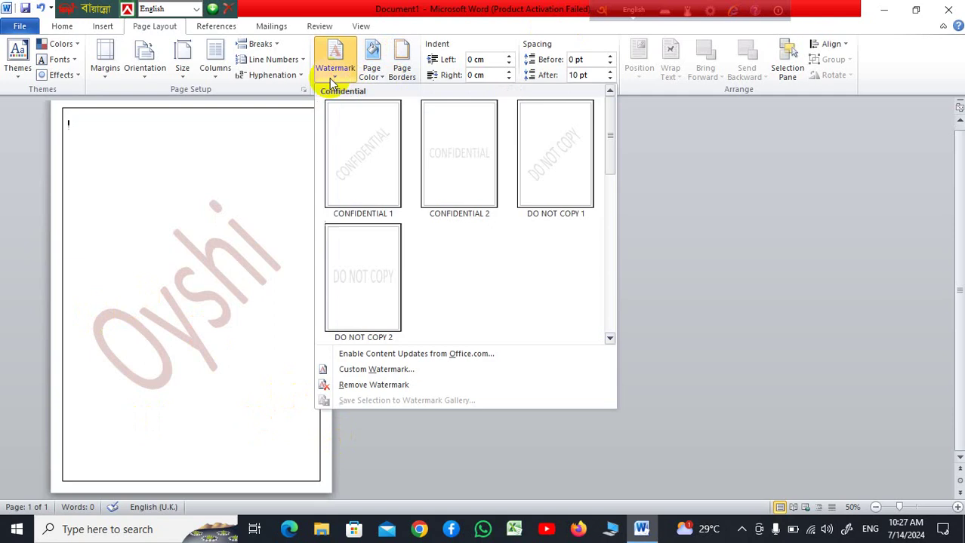
left_click(400, 385)
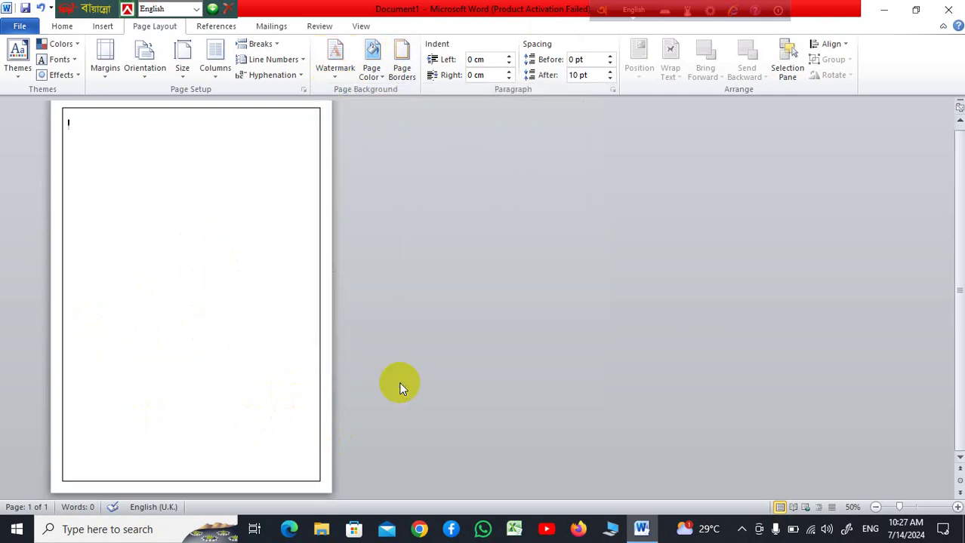
Apply a semitransparent diagonal custom text watermark reading SCTC in place of the default ASAP text
left_click(340, 80)
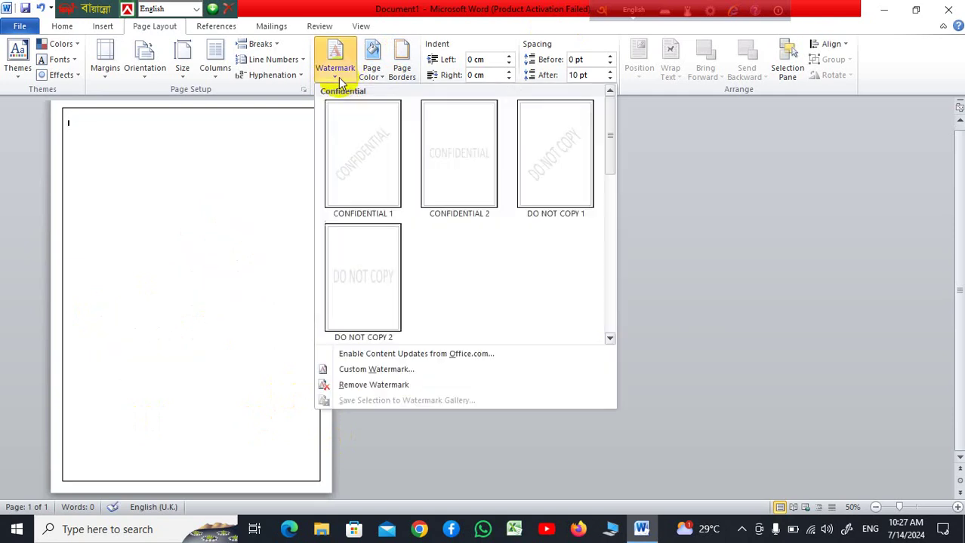
left_click(415, 371)
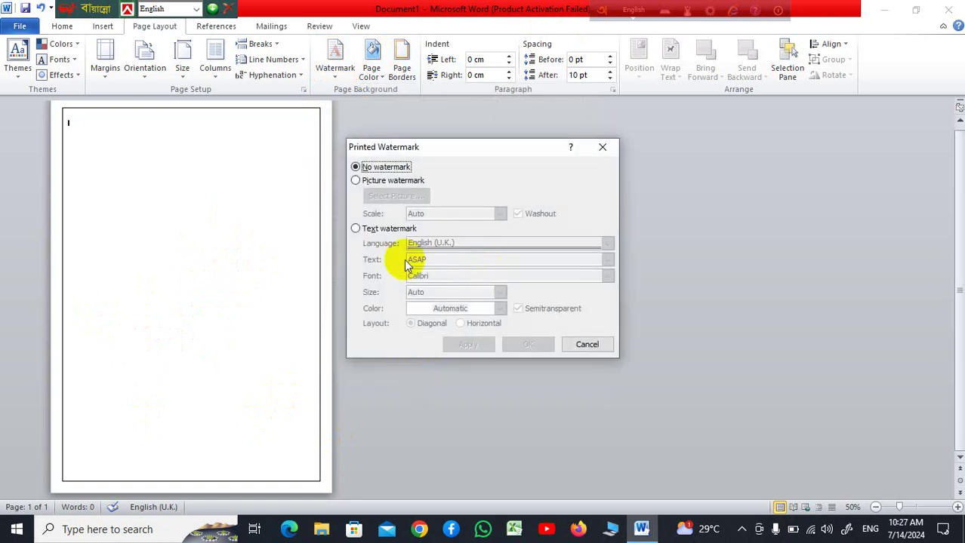
left_click(356, 229)
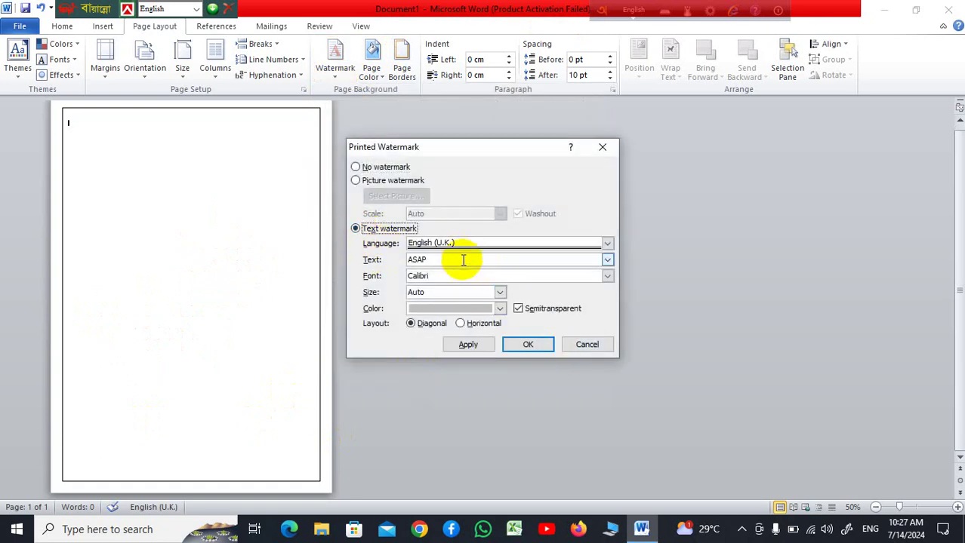
left_click(461, 261)
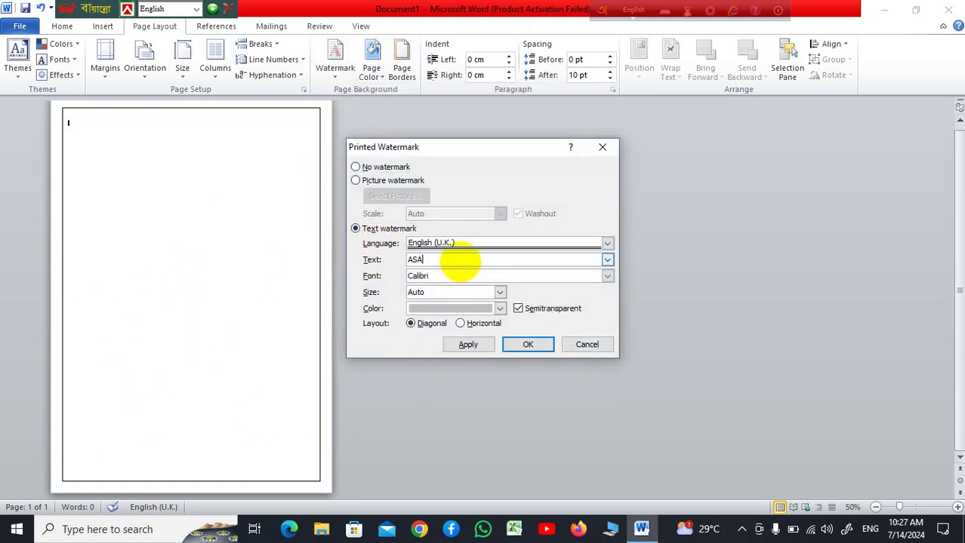
key("BackSpace")
key("BackSpace")
key("BackSpace")
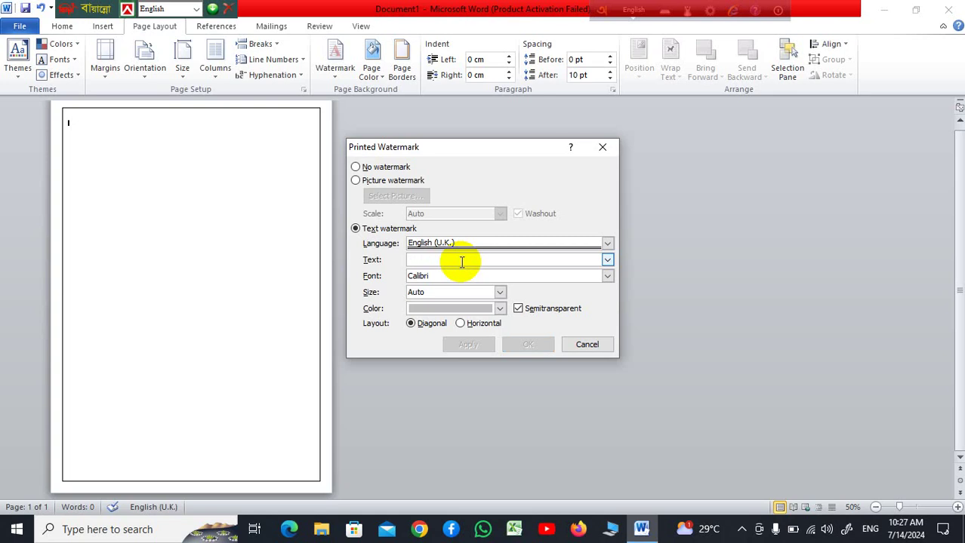
type("O")
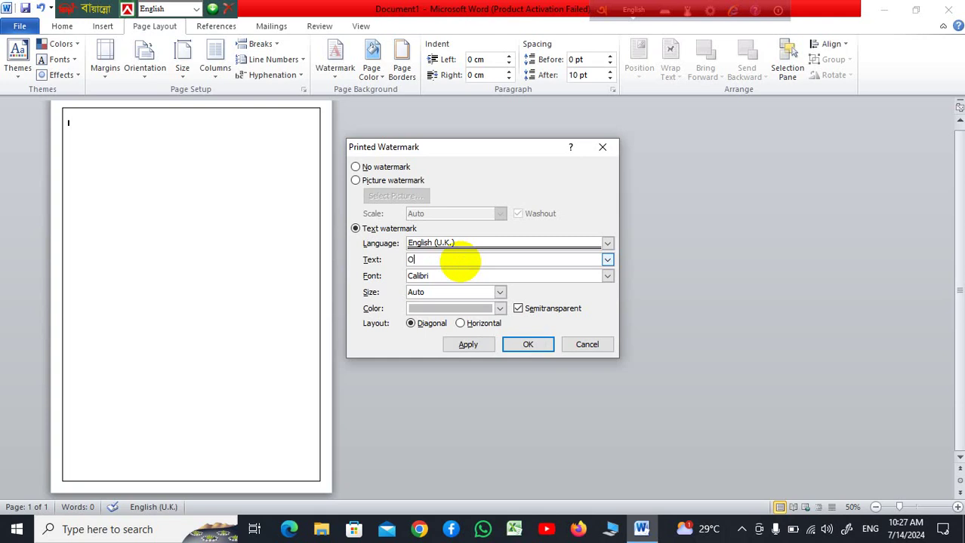
key("BackSpace")
type("SCTC")
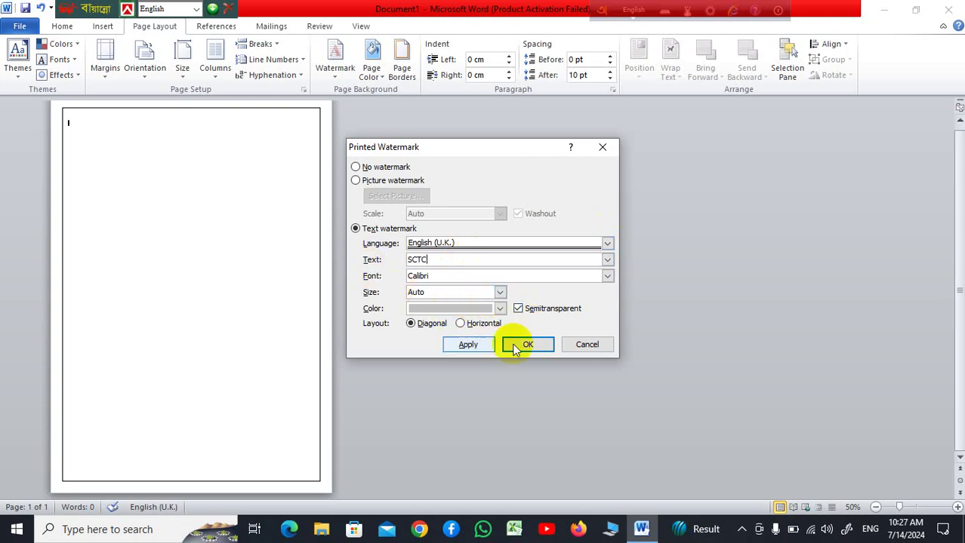
left_click(468, 345)
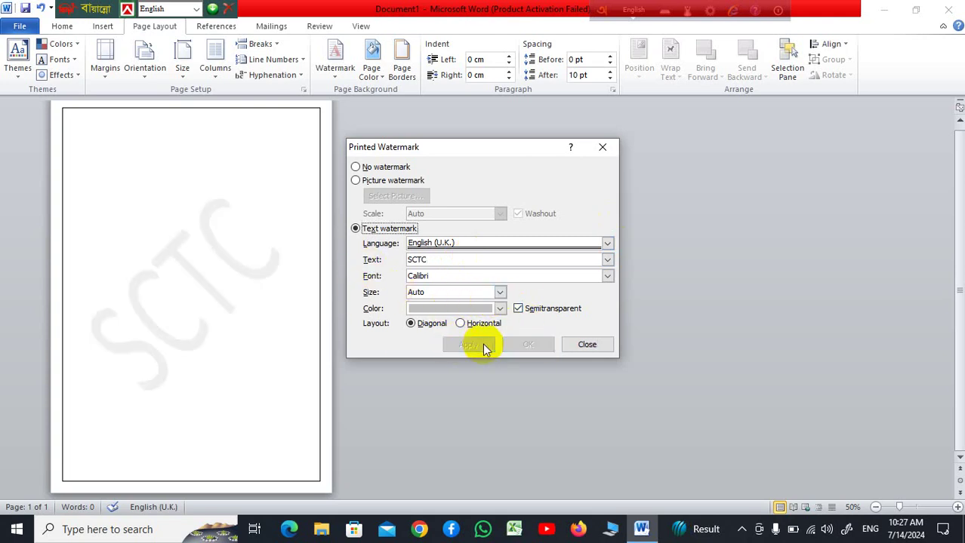
left_click(601, 147)
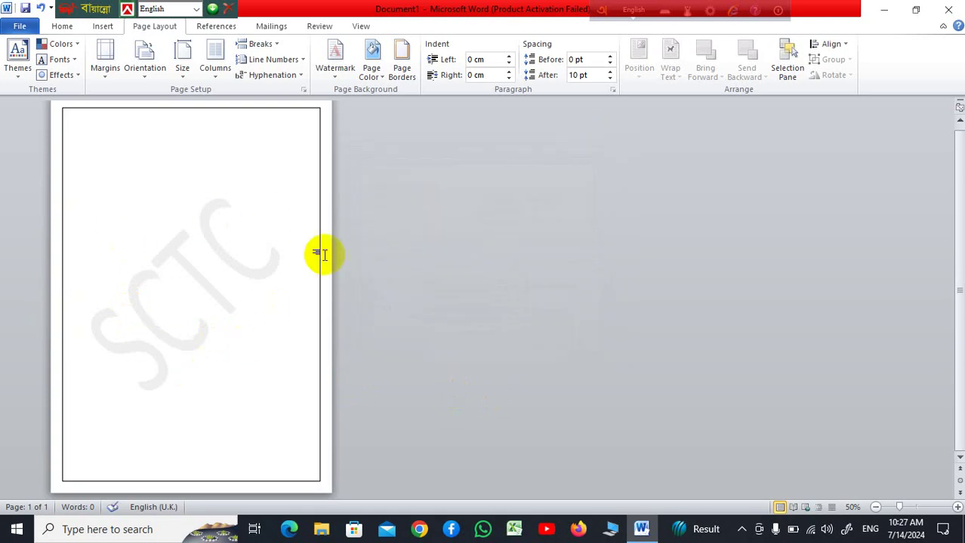
Remove the SCTC watermark and apply M.jpg from the Desktop as a picture watermark with Auto scale and Washout
left_click(342, 80)
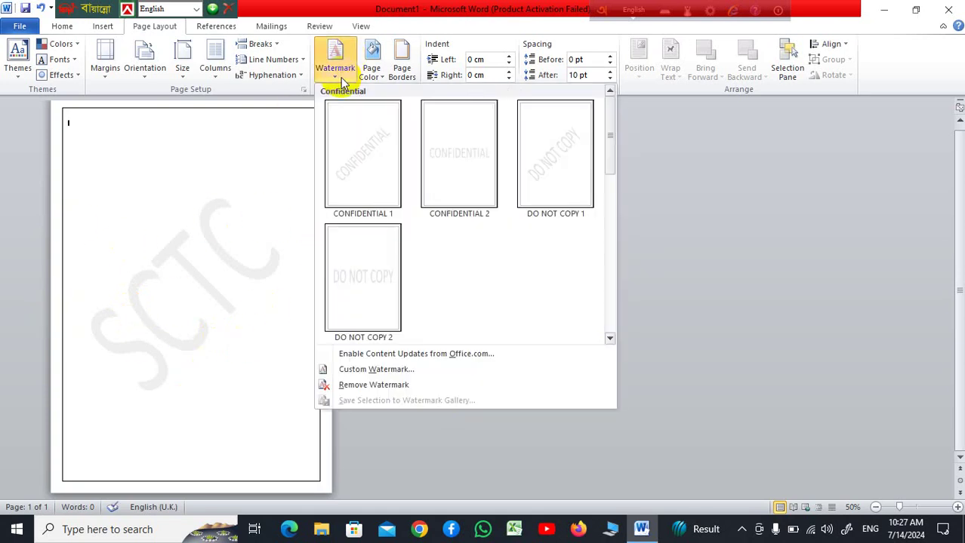
left_click(419, 387)
left_click(343, 79)
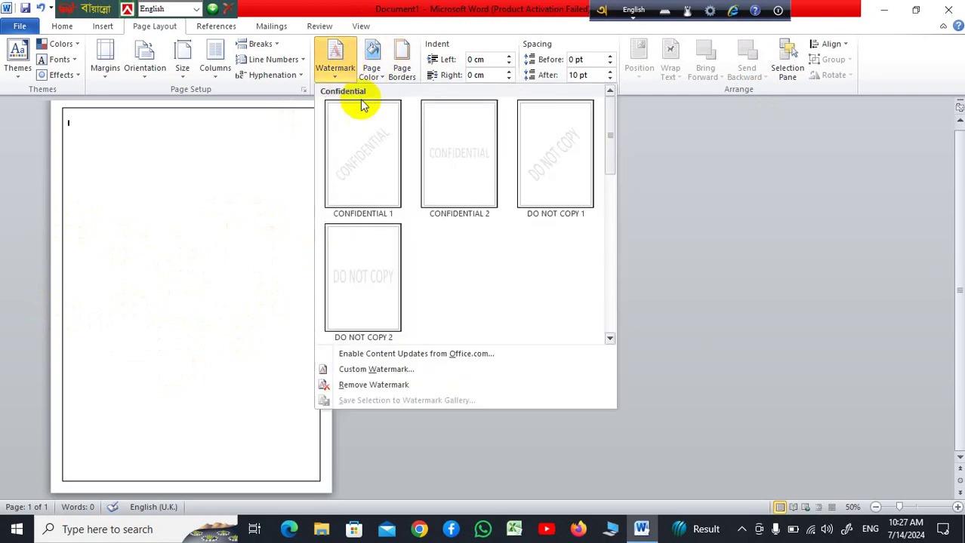
left_click(444, 370)
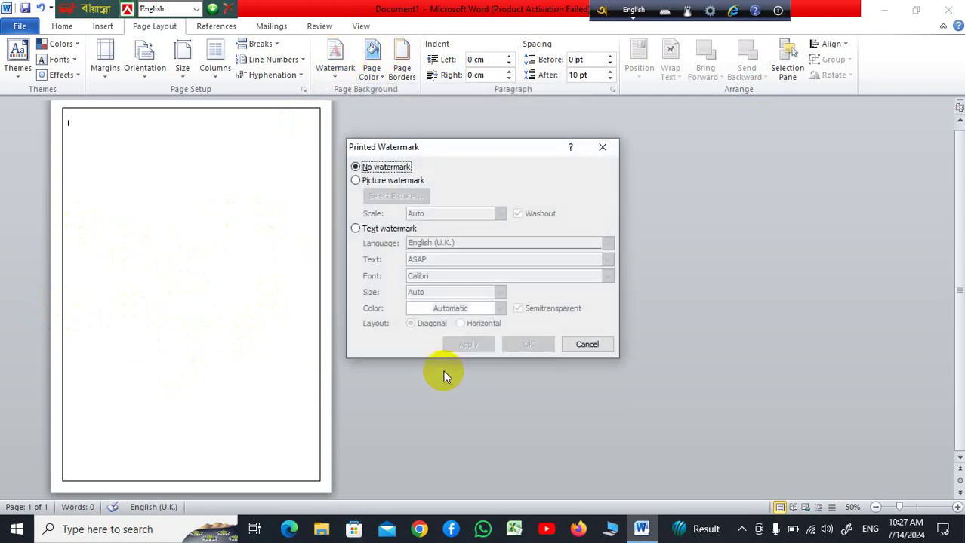
left_click(356, 181)
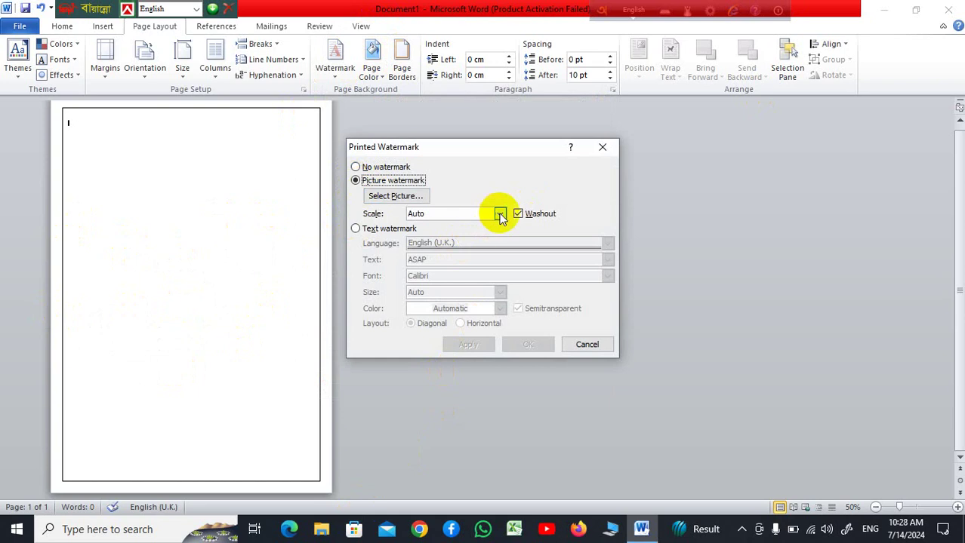
left_click(383, 200)
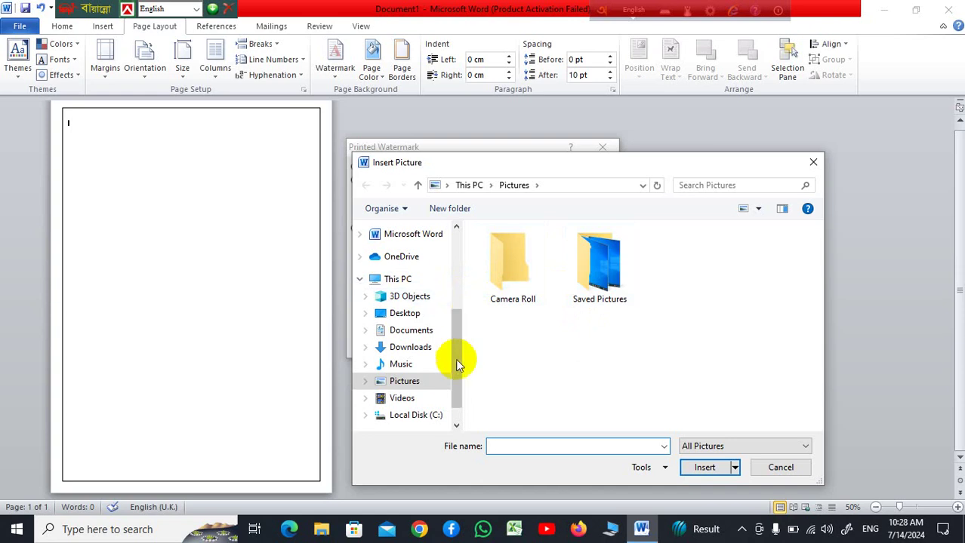
left_click_drag(455, 319, 453, 251)
left_click(422, 257)
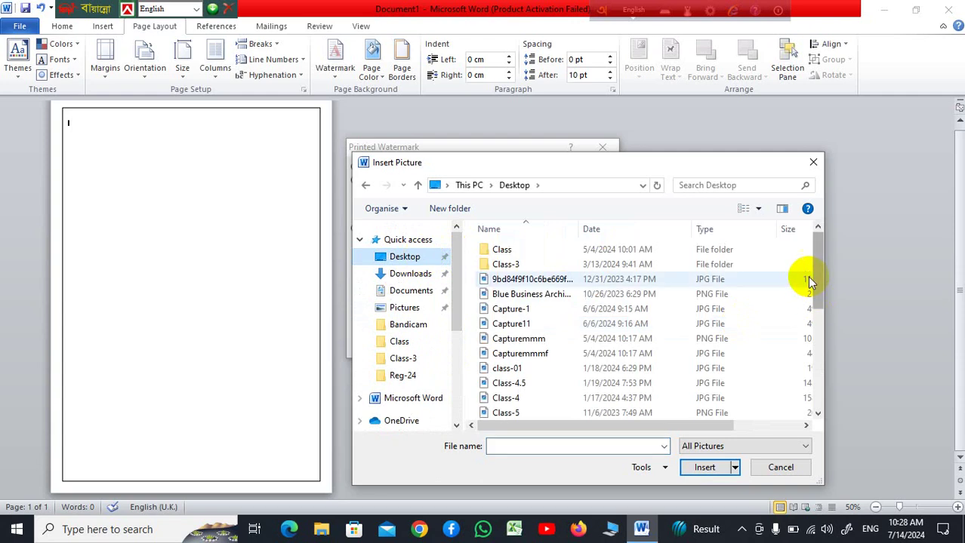
left_click_drag(814, 295, 817, 351)
double_click(564, 345)
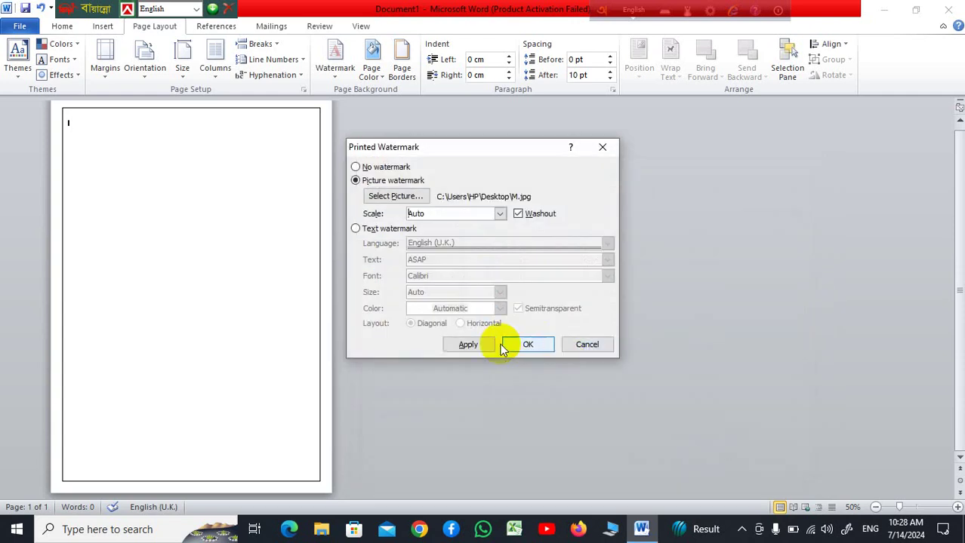
left_click(527, 346)
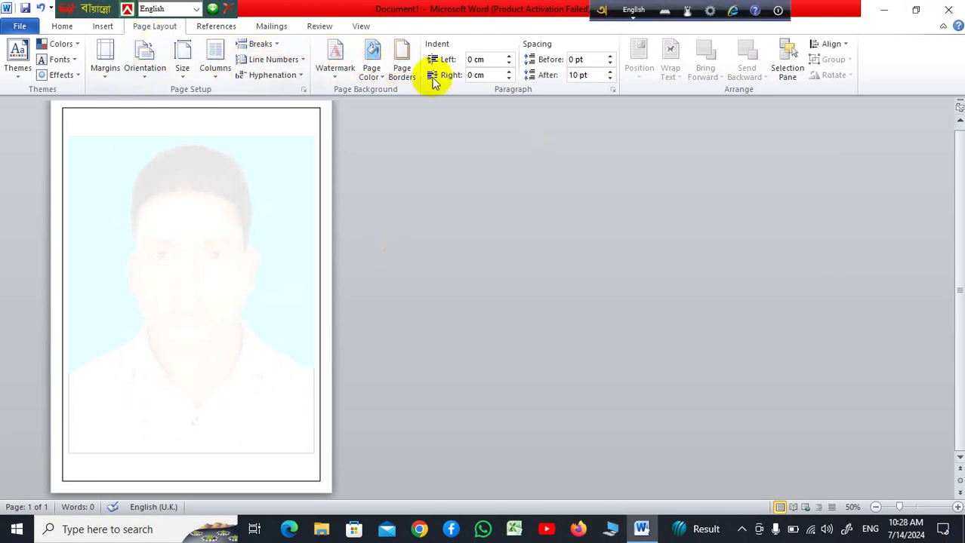
left_click(373, 62)
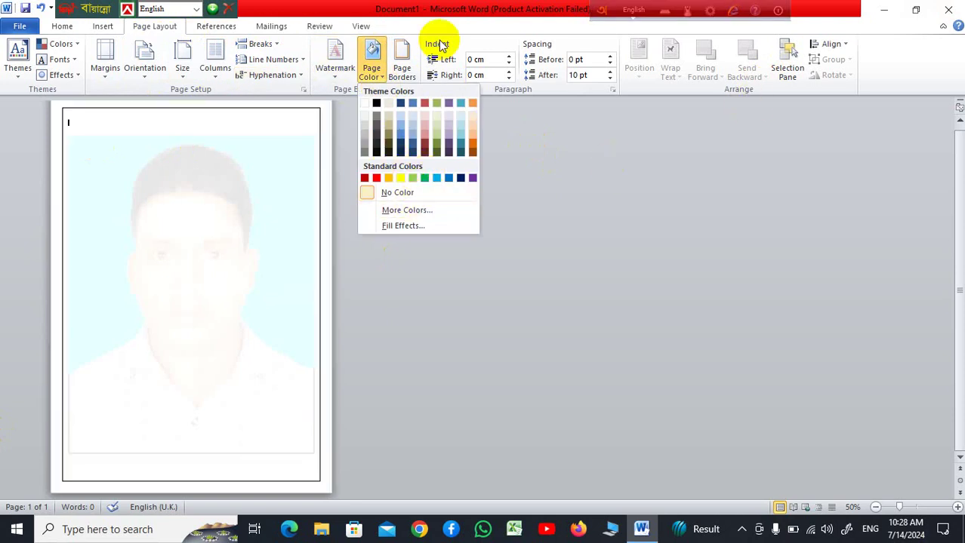
left_click(582, 165)
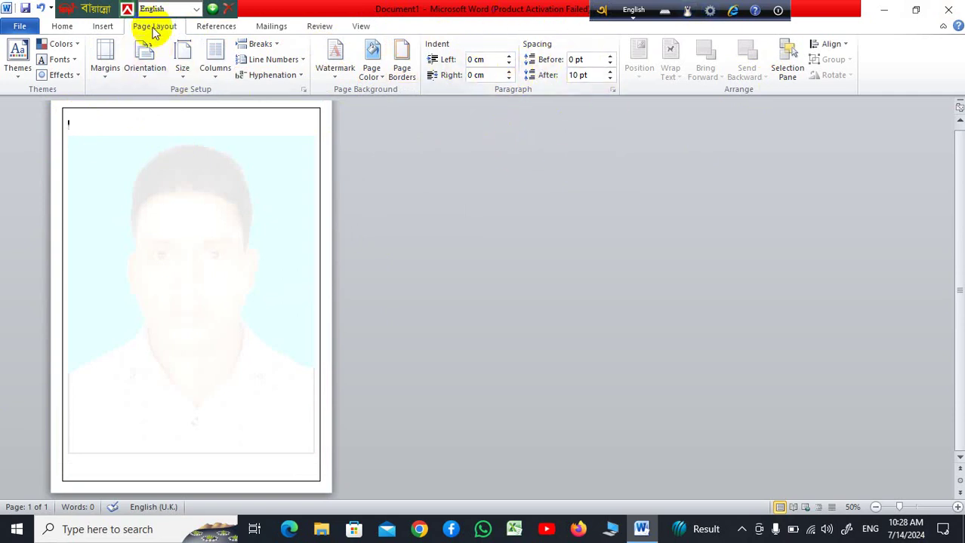
left_click(114, 29)
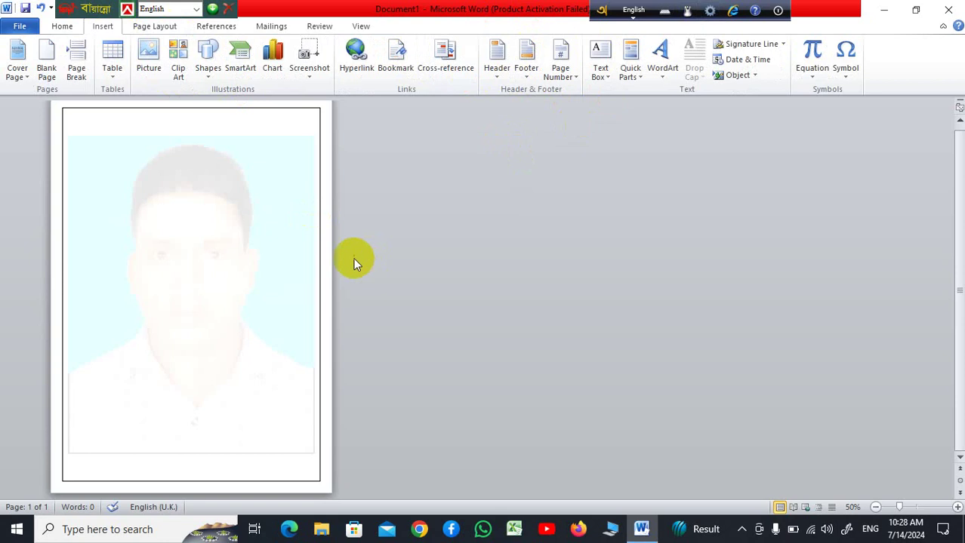
Remove the picture watermark from the page
left_click(155, 25)
left_click(344, 79)
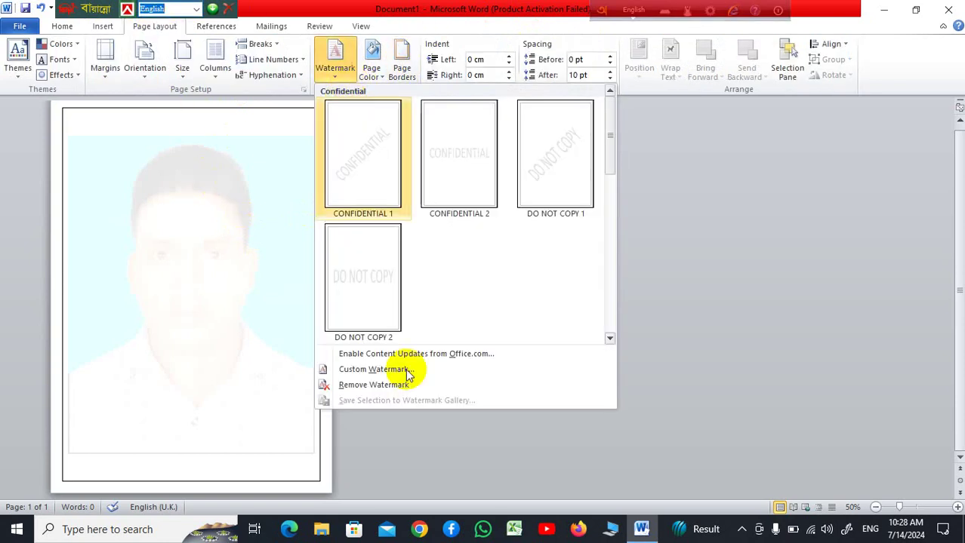
left_click(413, 386)
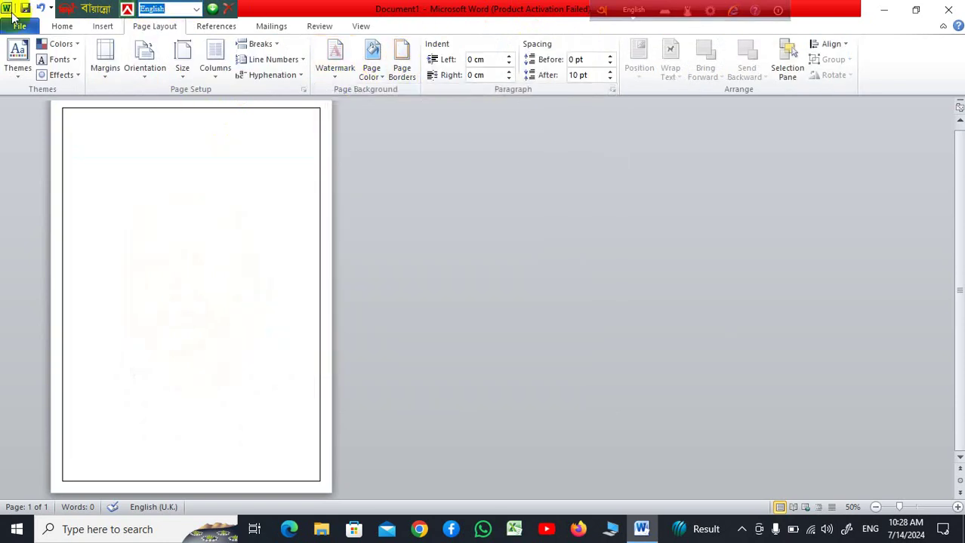
Return the page zoom to 100% and enter the sample text fvfuyjvhkgbckhgsakgka on the first line
left_click(102, 26)
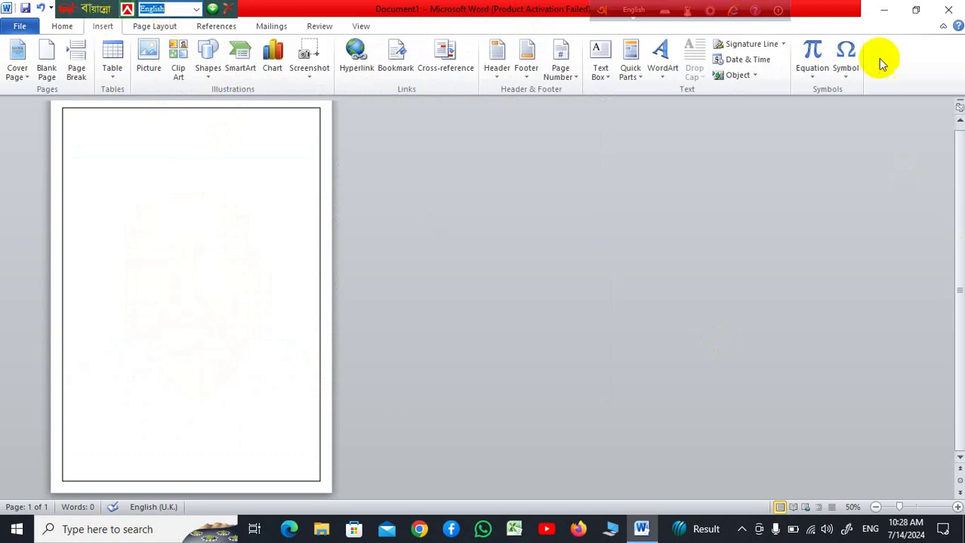
left_click(918, 511)
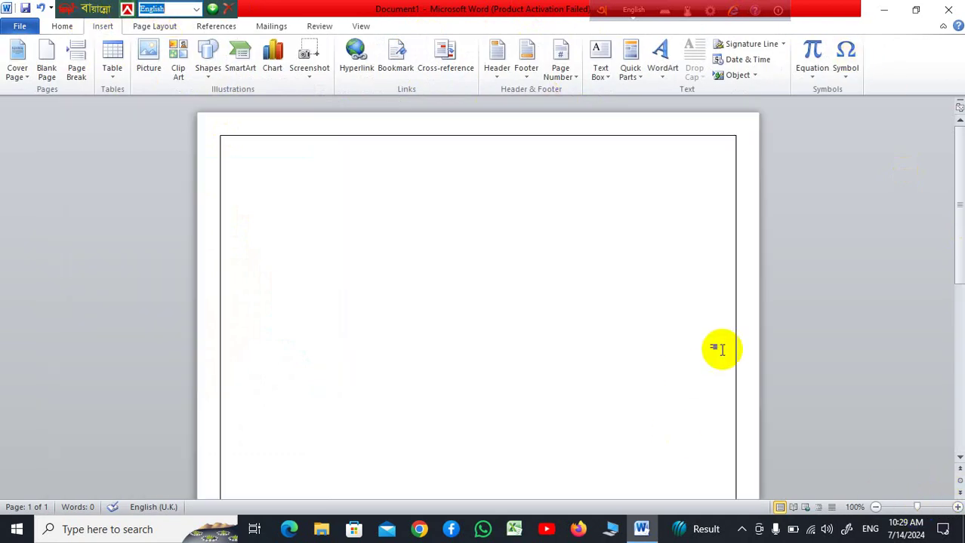
left_click(209, 80)
left_click(508, 133)
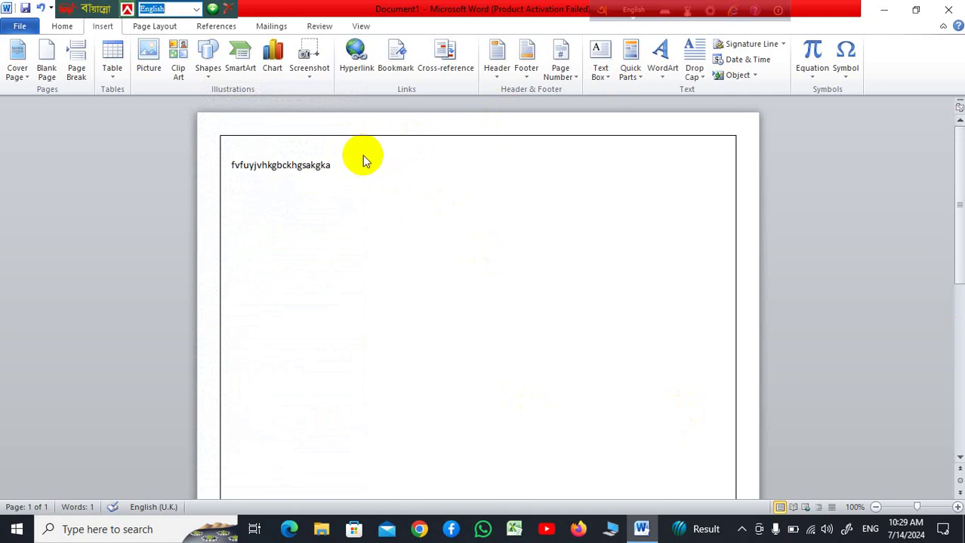
Enlarge the sample text on the first line to 24 pt and center it on the page
left_click_drag(341, 167, 225, 168)
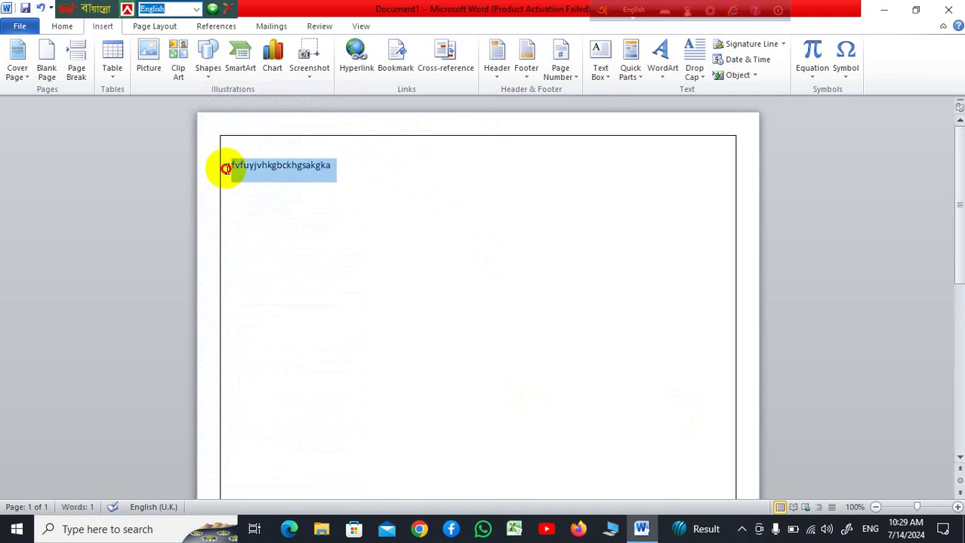
left_click(61, 26)
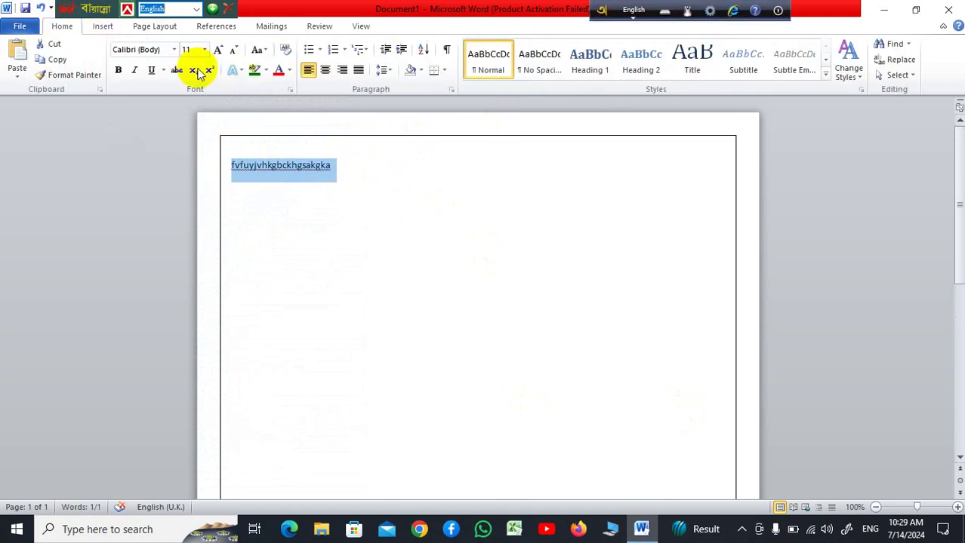
left_click(216, 50)
left_click(216, 51)
left_click(216, 50)
left_click(215, 51)
left_click(216, 51)
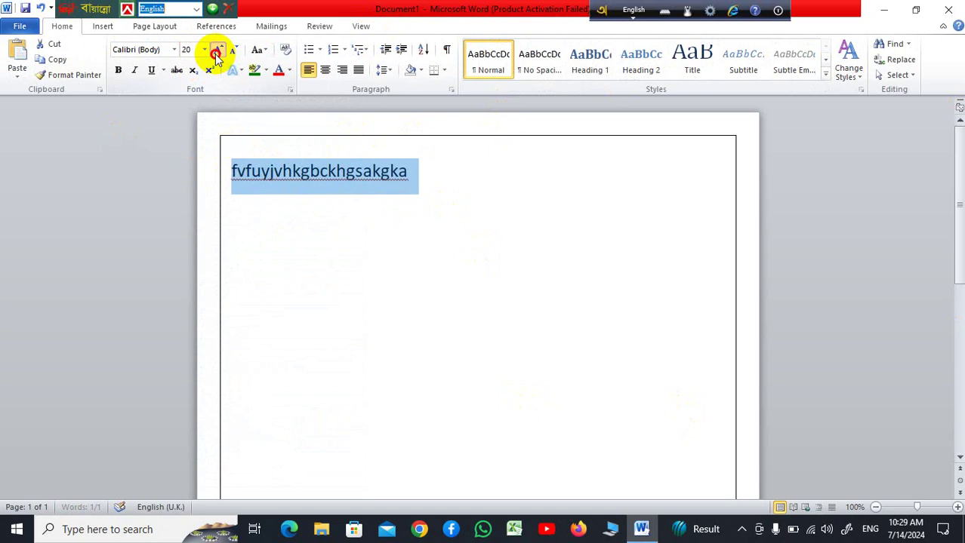
left_click(216, 51)
left_click(216, 51)
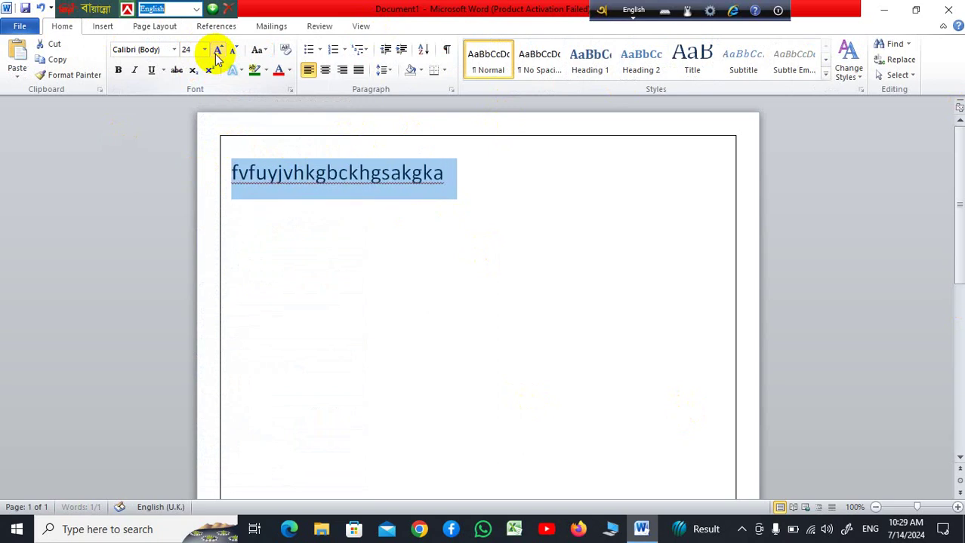
left_click(325, 70)
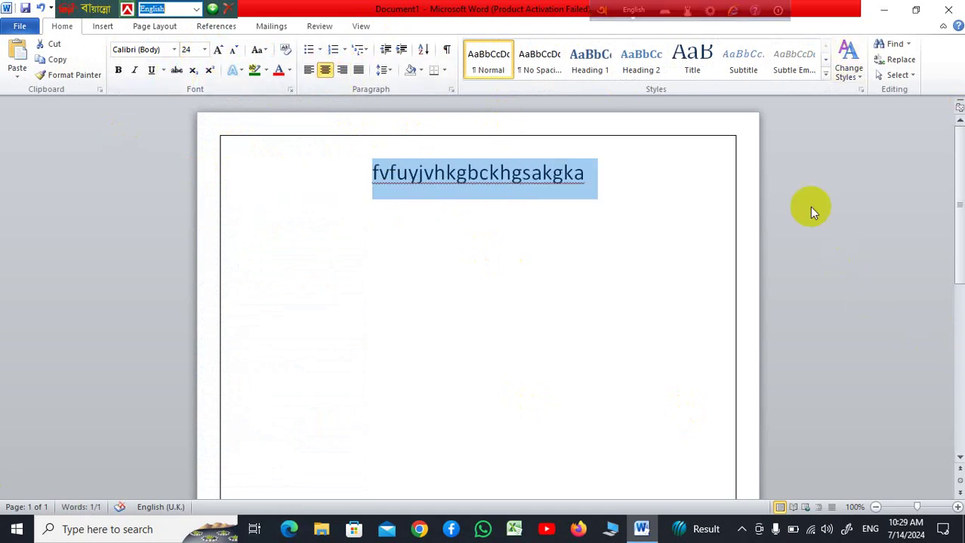
left_click(596, 238)
Draw a straight horizontal line about 20.61 cm long beneath the centered sample text
left_click(106, 29)
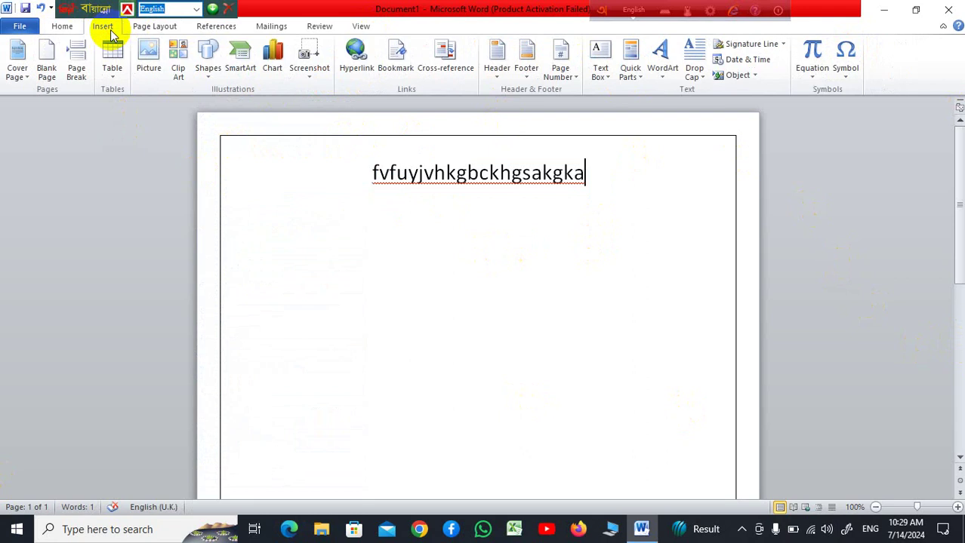
left_click(209, 76)
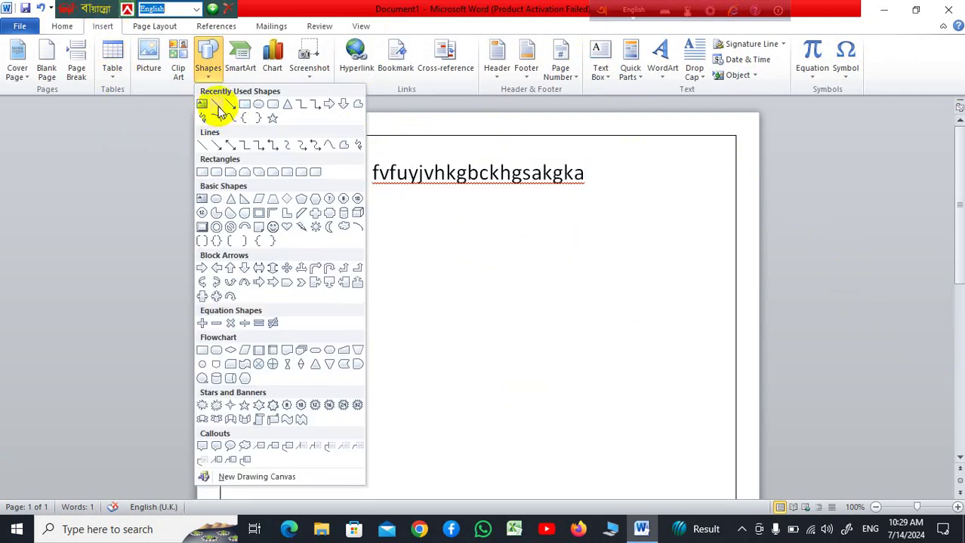
left_click(217, 107)
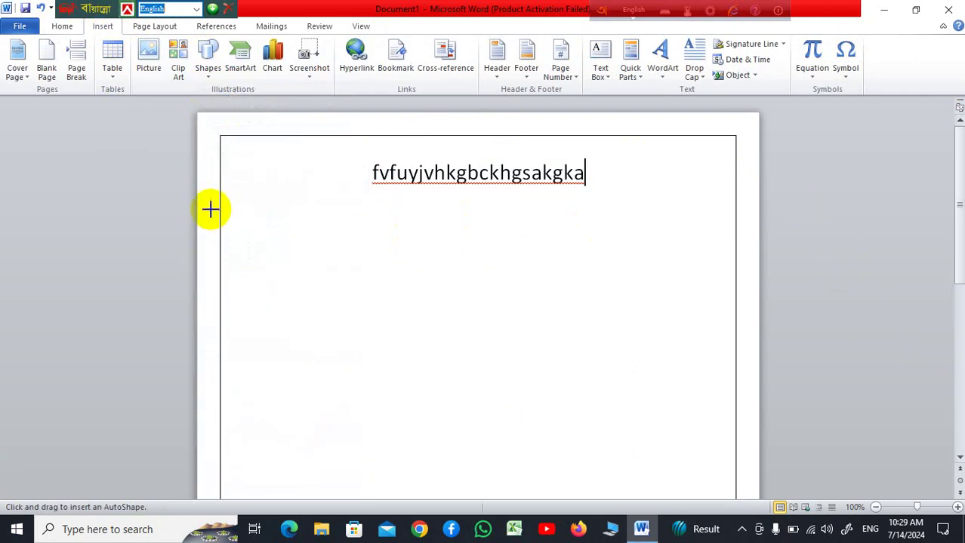
left_click_drag(209, 204, 759, 204)
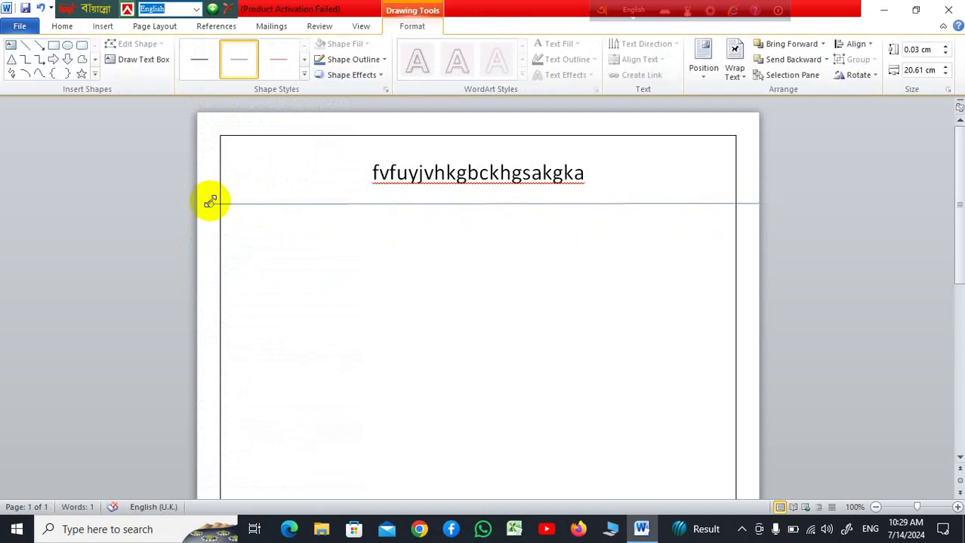
Apply the thick black shadowed style to the horizontal line and extend its left end to the page edge
left_click(303, 73)
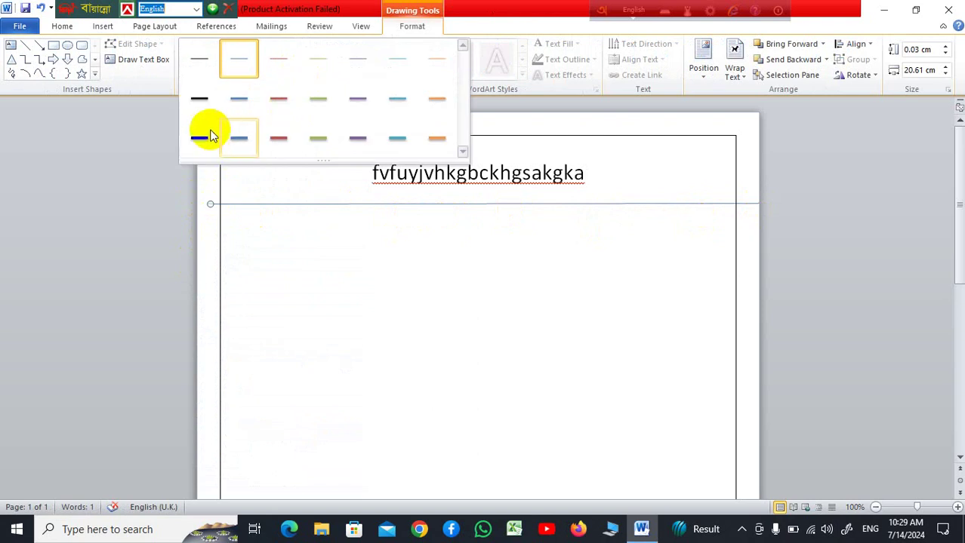
left_click(199, 133)
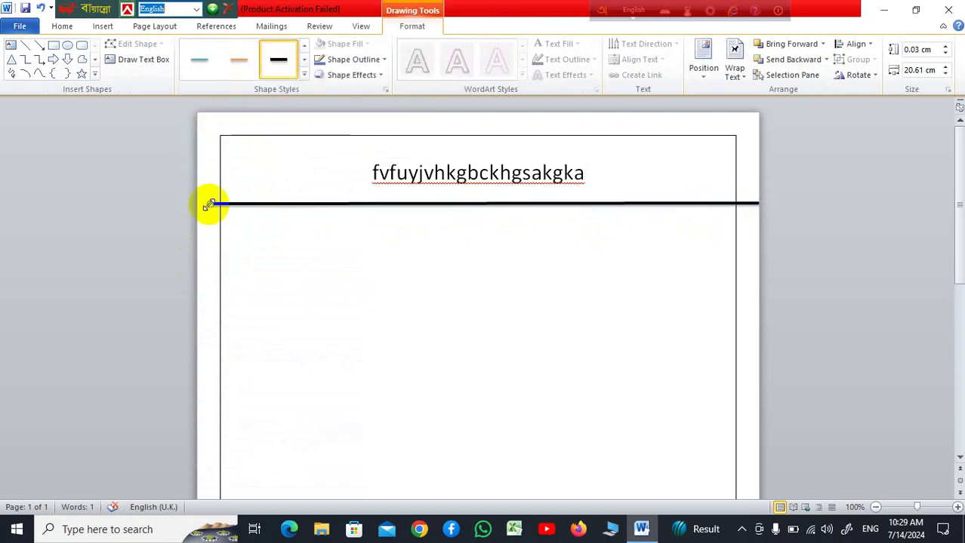
mouse_move(201, 204)
left_mouse_down()
mouse_move(161, 205)
mouse_move(198, 203)
left_mouse_up()
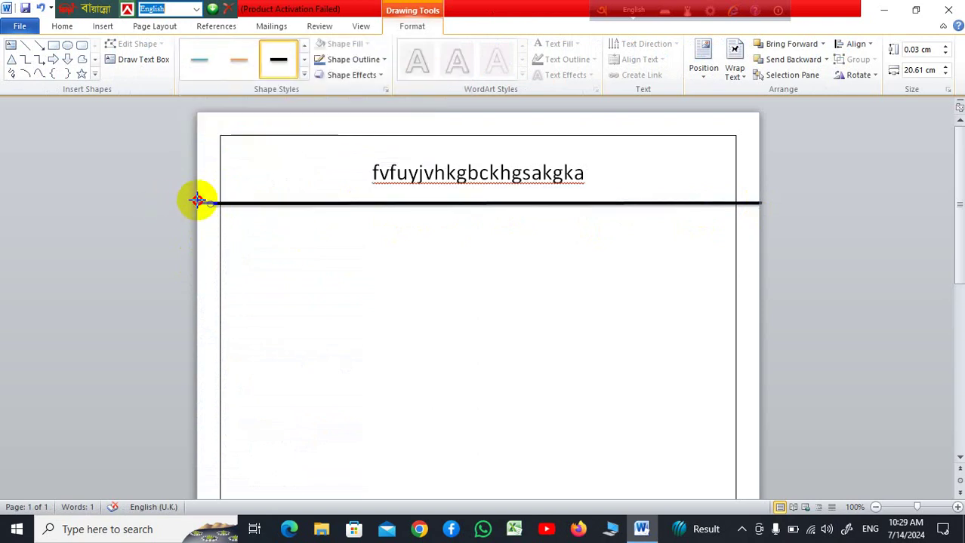
left_click(531, 271)
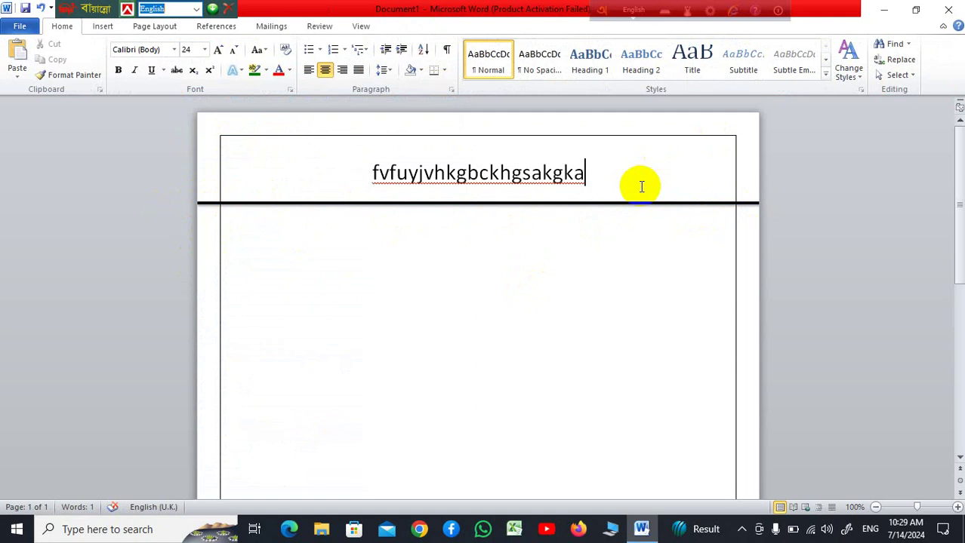
left_click(630, 183)
left_click(104, 29)
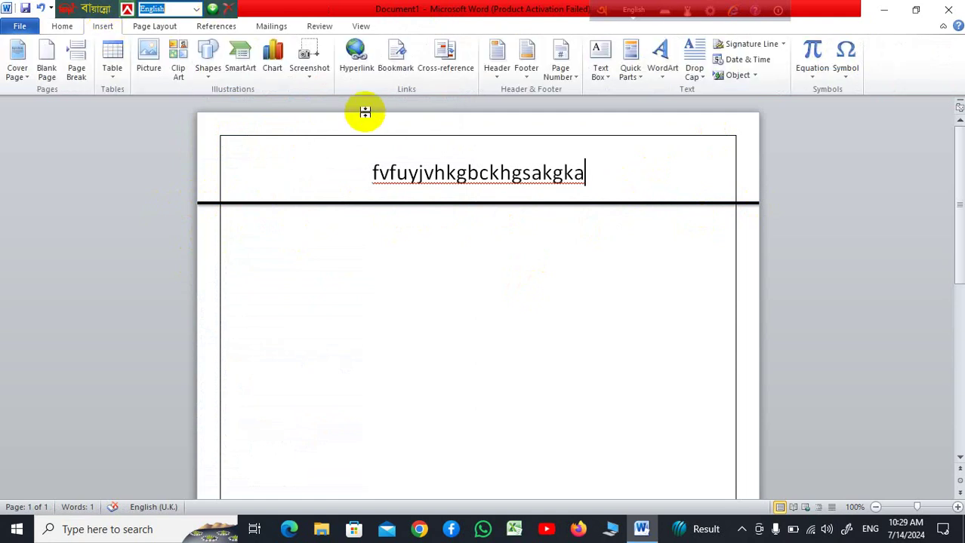
left_click(208, 68)
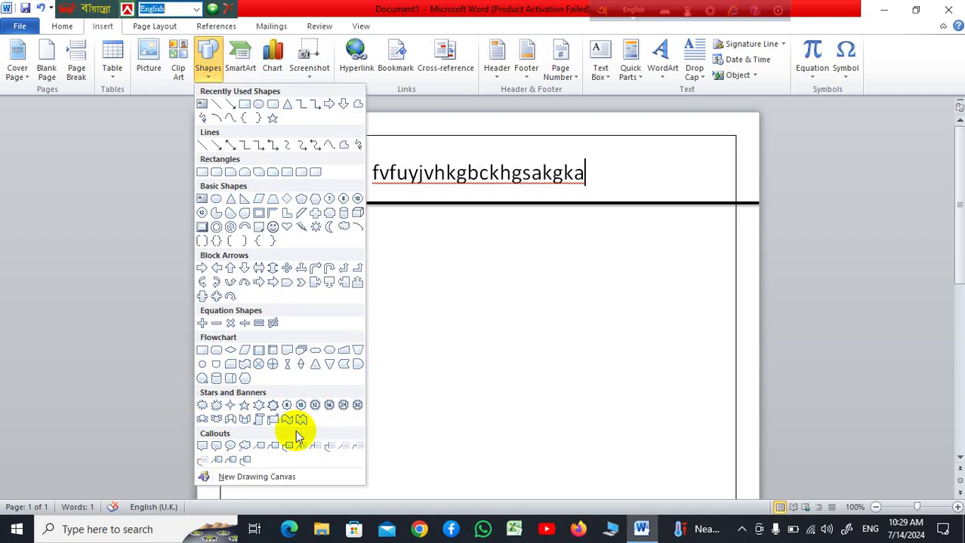
left_click(460, 242)
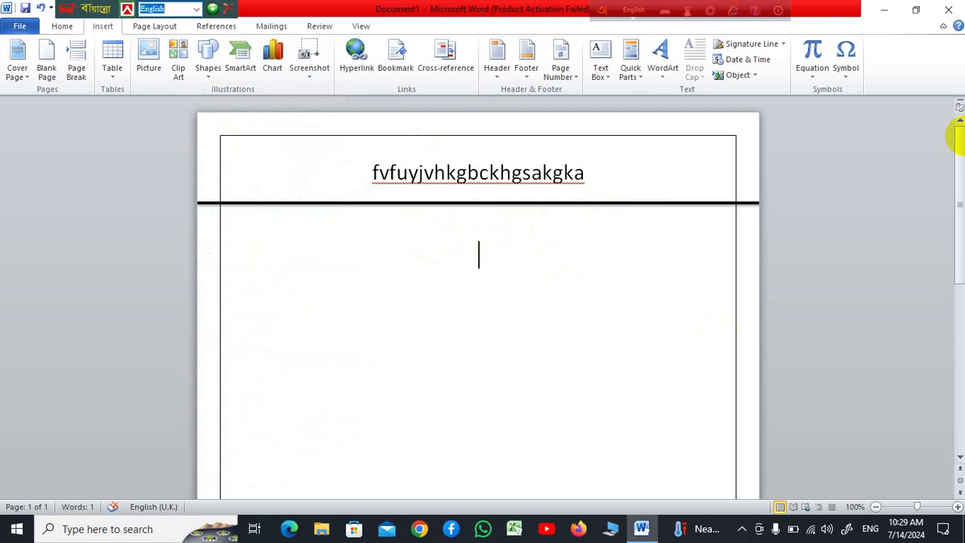
Insert a 10x8 table below the black line and extend it by pasting copies of its last four rows beneath it
left_click(113, 80)
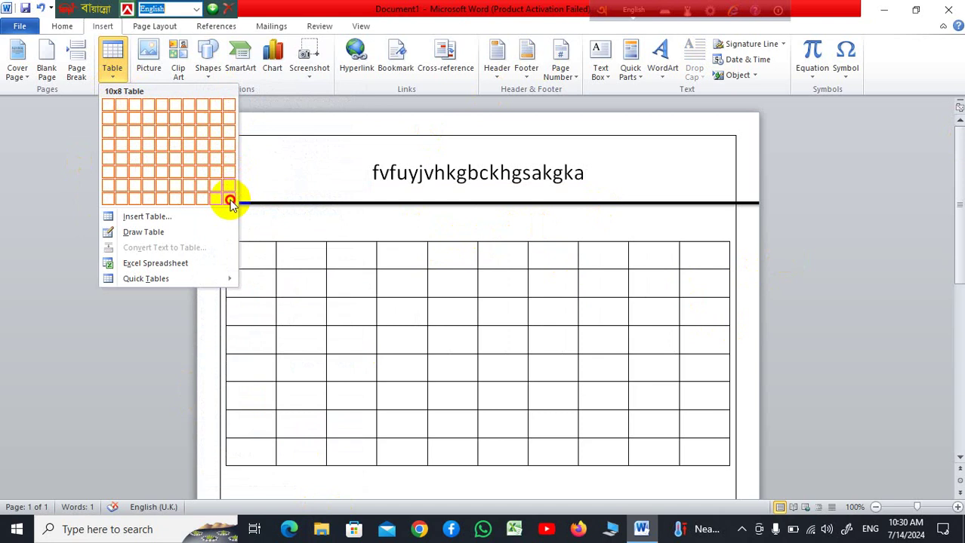
left_click(230, 200)
scroll(528, 311, "down", 4)
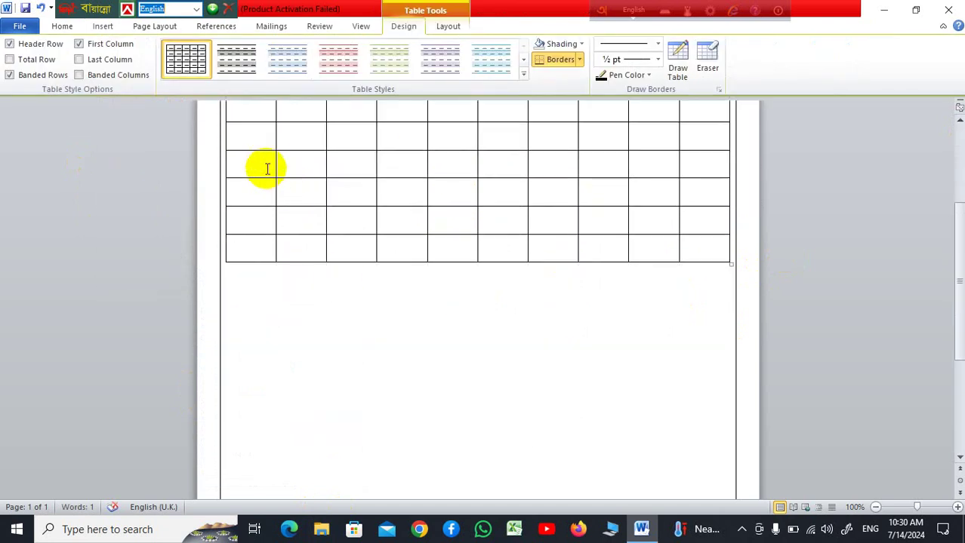
left_click_drag(267, 169, 746, 252)
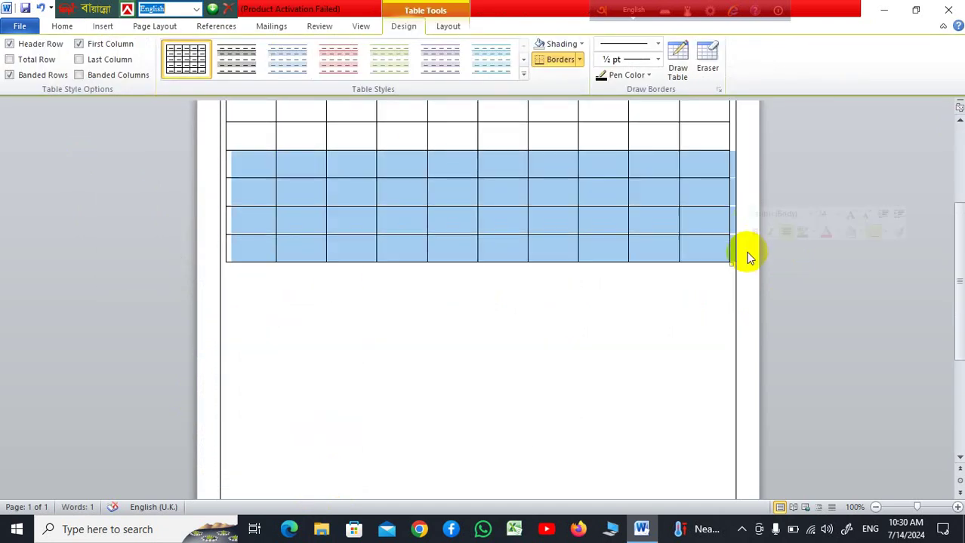
left_click(253, 264)
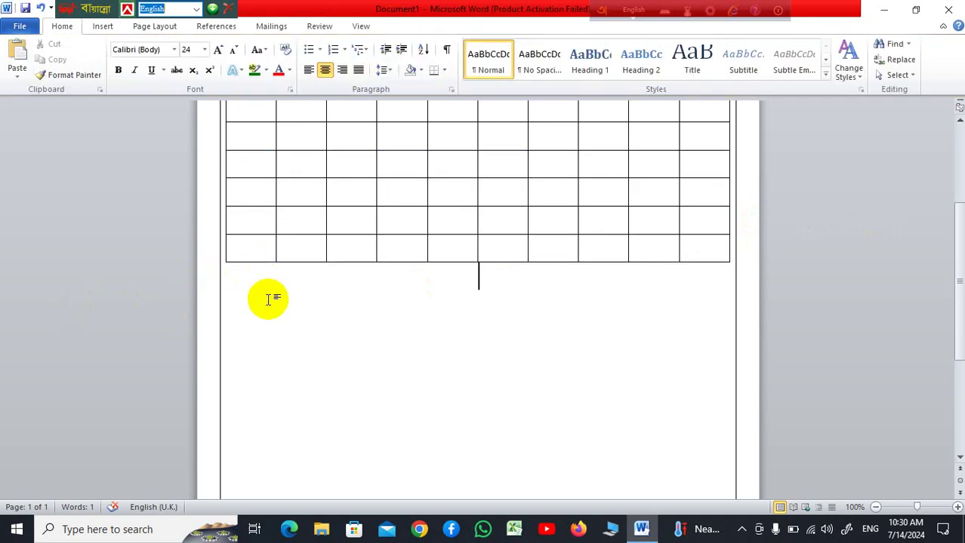
key("ctrl+v")
key("ctrl+v")
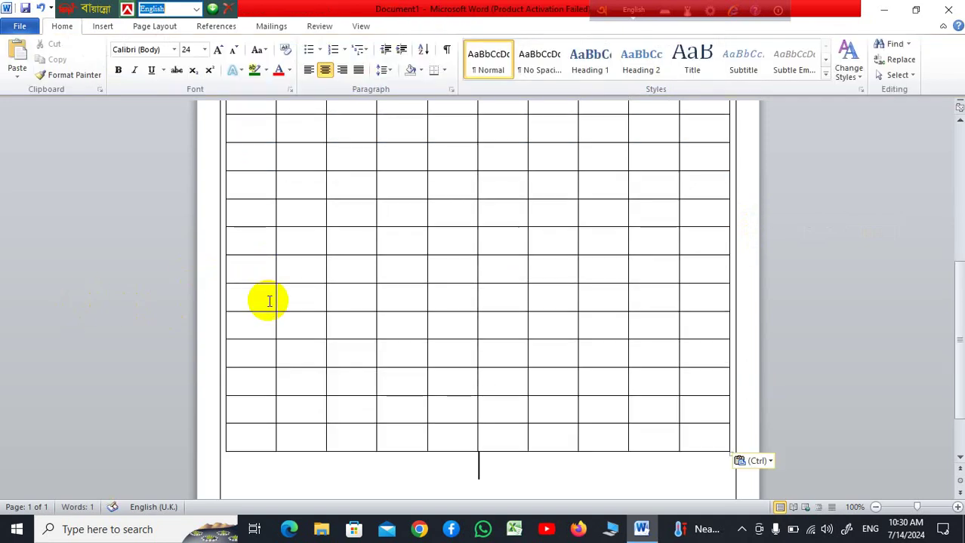
scroll(396, 293, "up", 8)
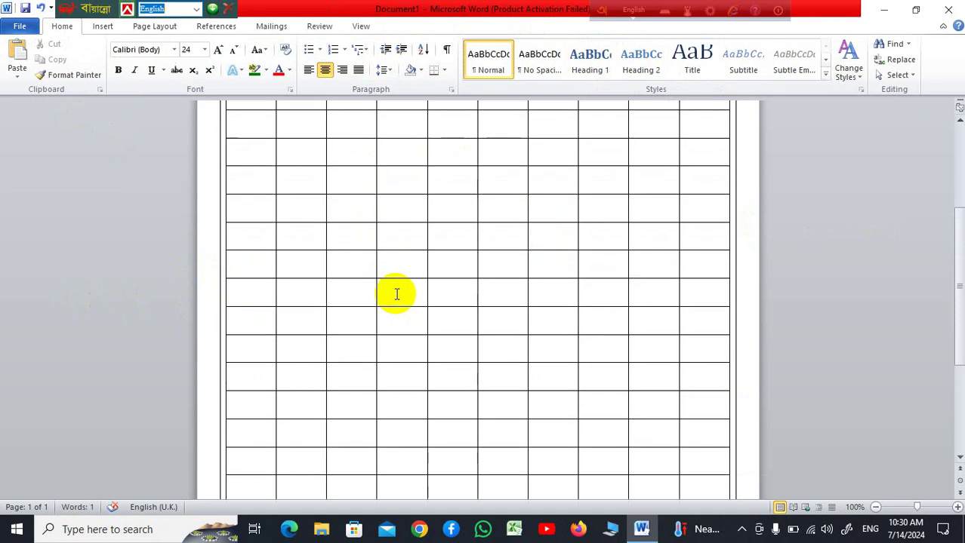
left_click(102, 27)
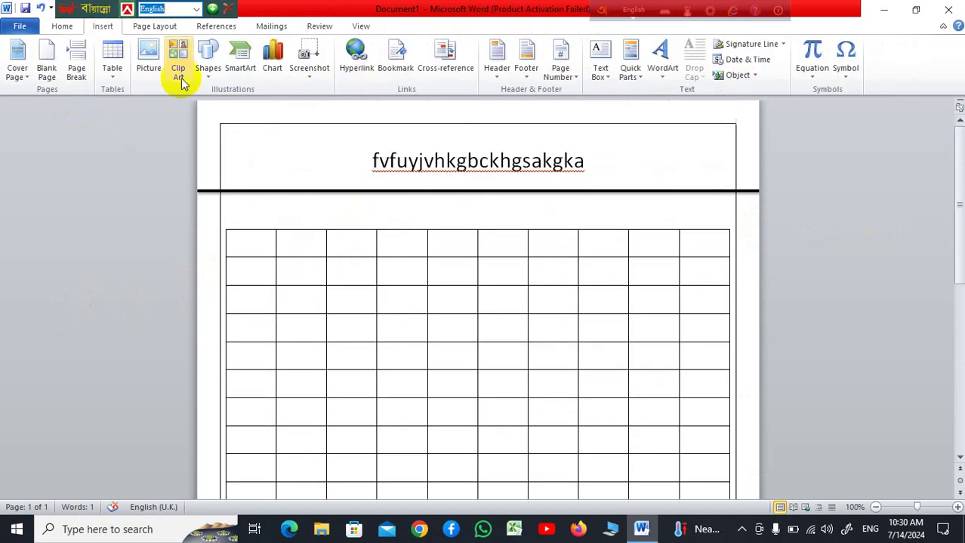
left_click(110, 80)
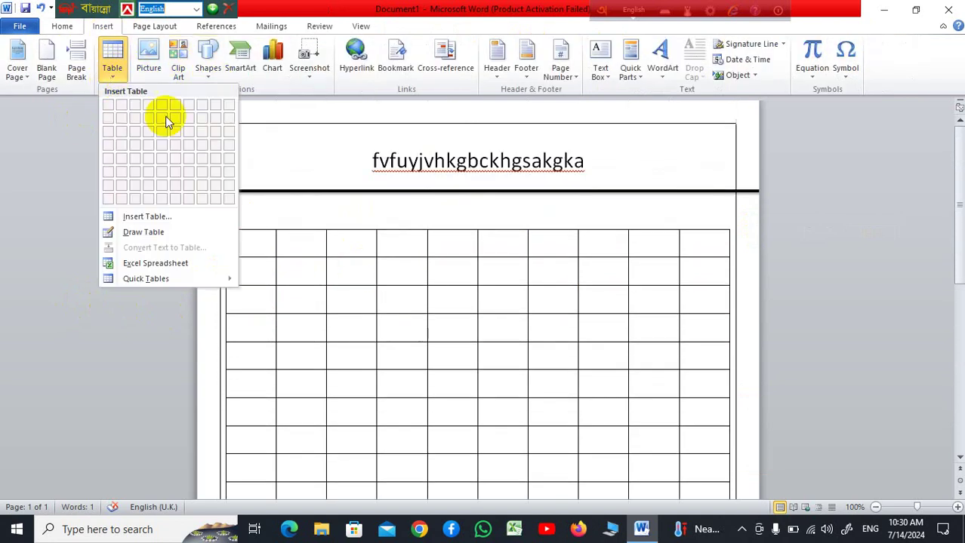
left_click(158, 216)
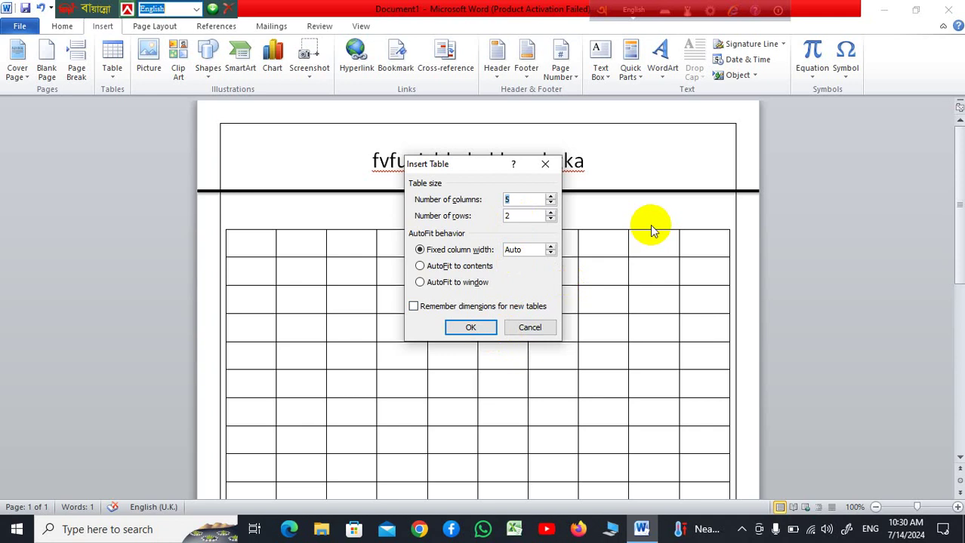
left_click(530, 327)
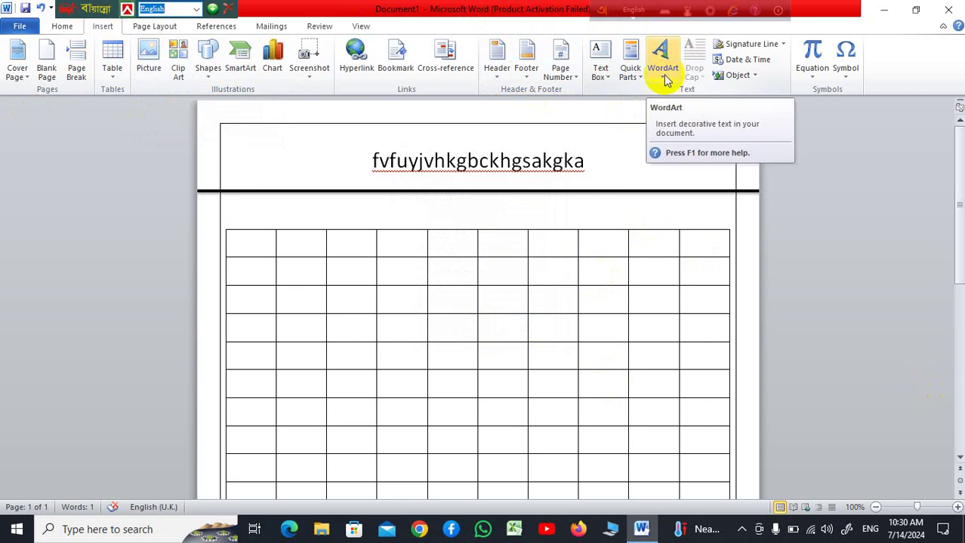
Delete the entire content of the document, including the heading text, the line and the table
scroll(662, 83, "down", 4)
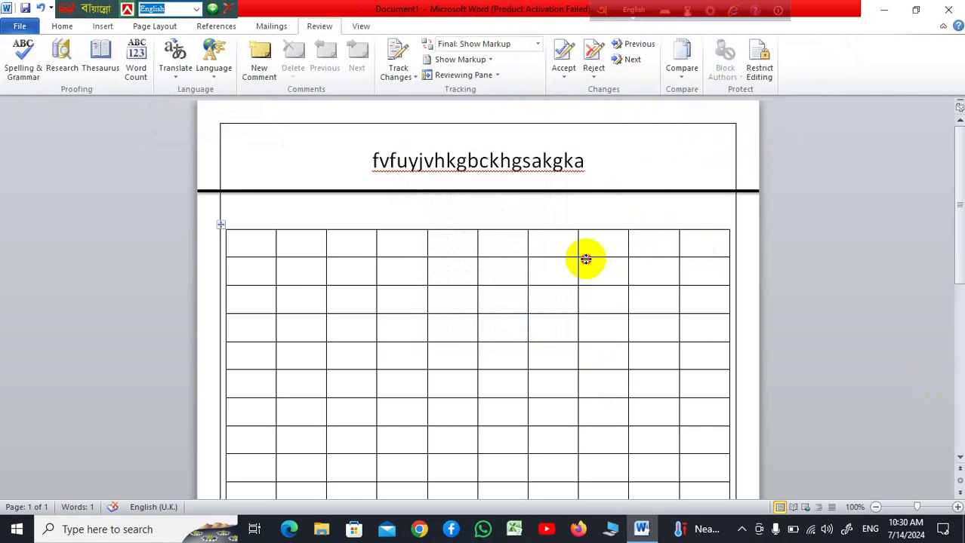
key("ctrl+a")
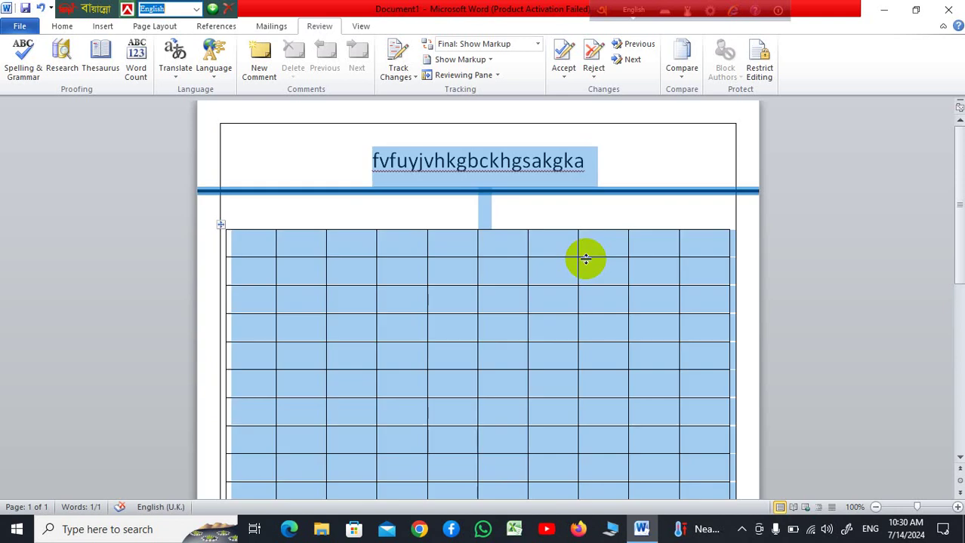
key("Delete")
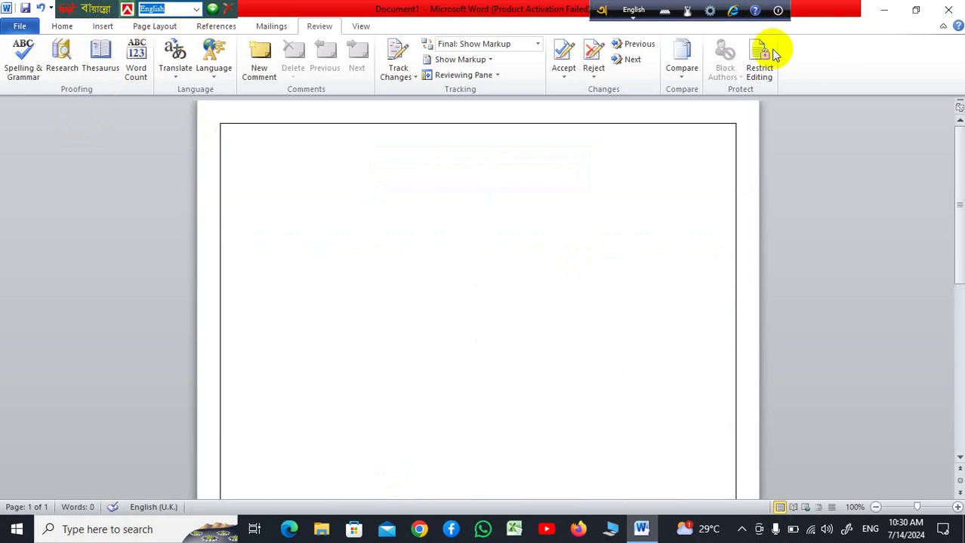
Insert WordArt in the orange style from the last row of the gallery and replace its placeholder with Student Compu
left_click(101, 26)
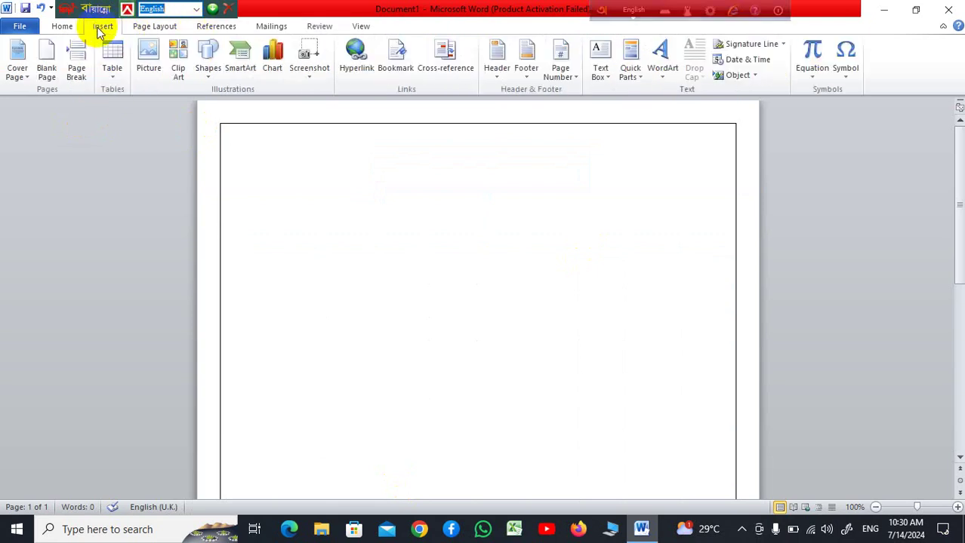
left_click(663, 68)
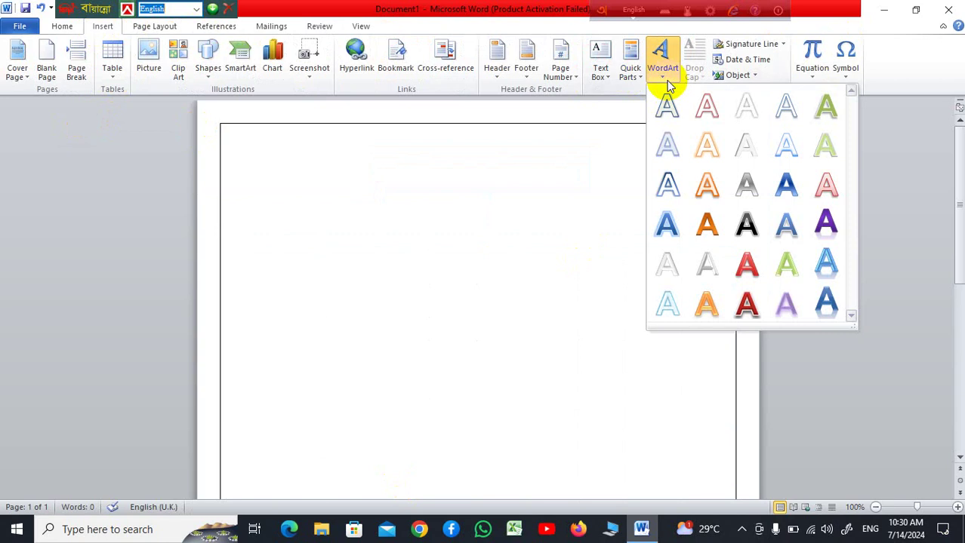
left_click(712, 300)
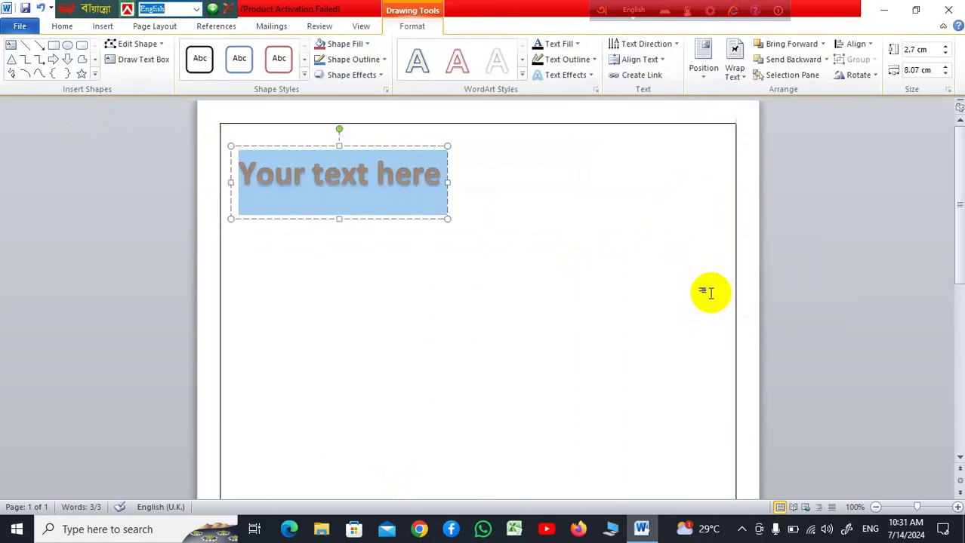
type("Stu")
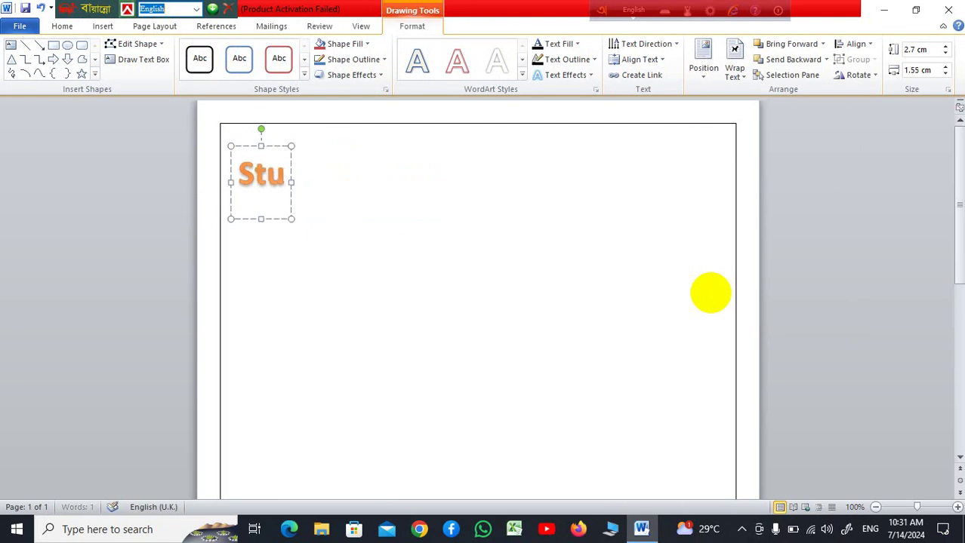
type("d")
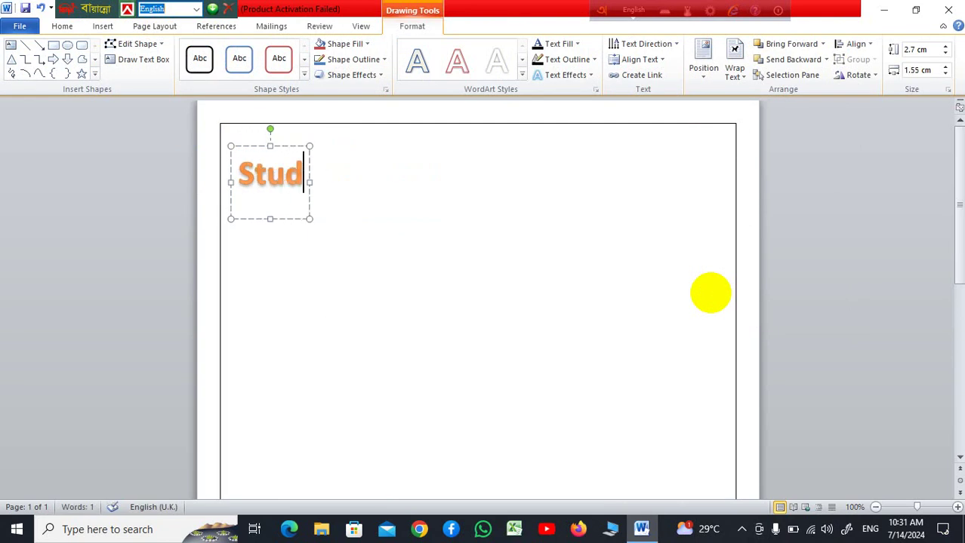
type("en")
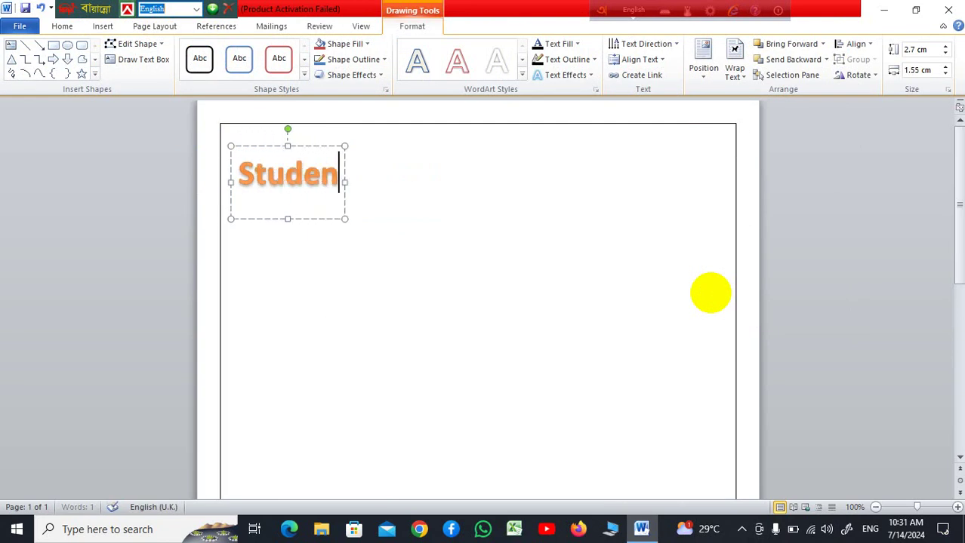
type("t C")
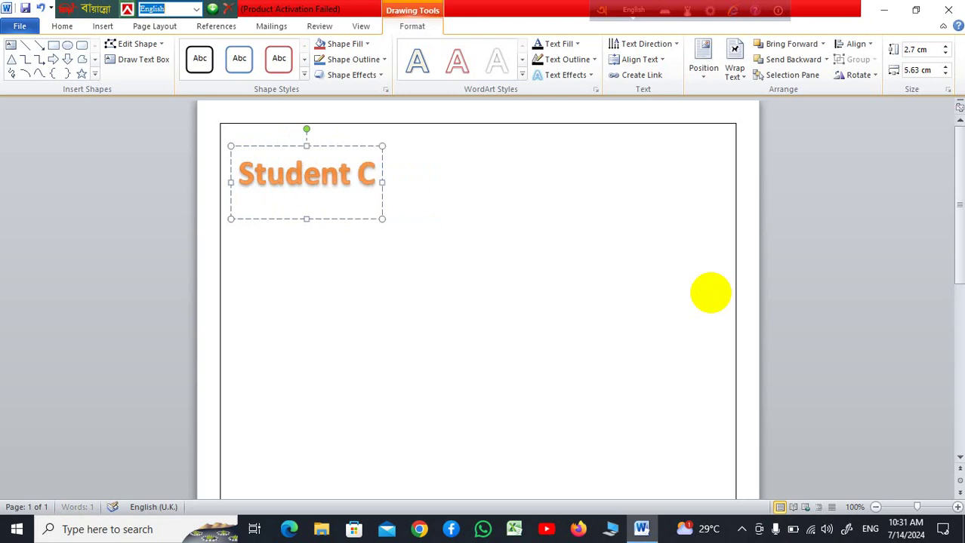
type("ompu")
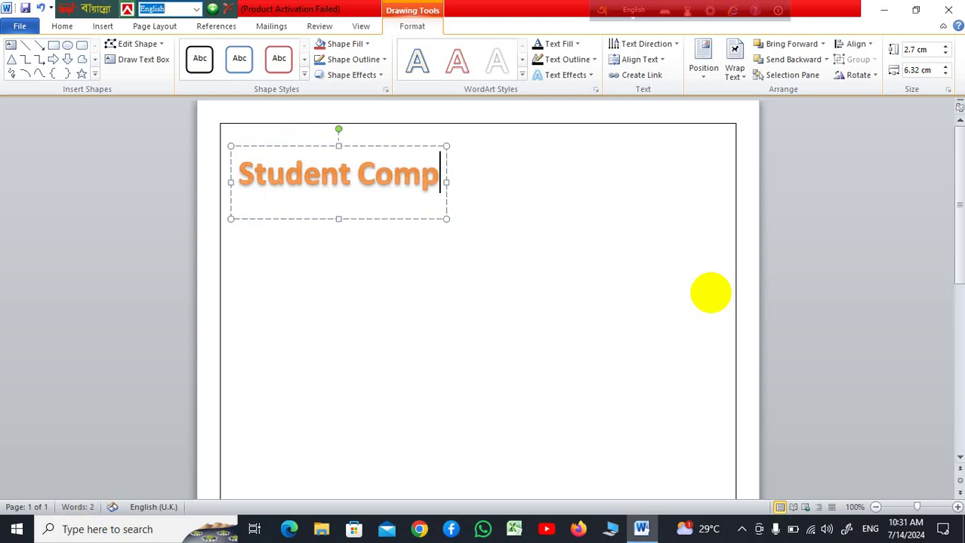